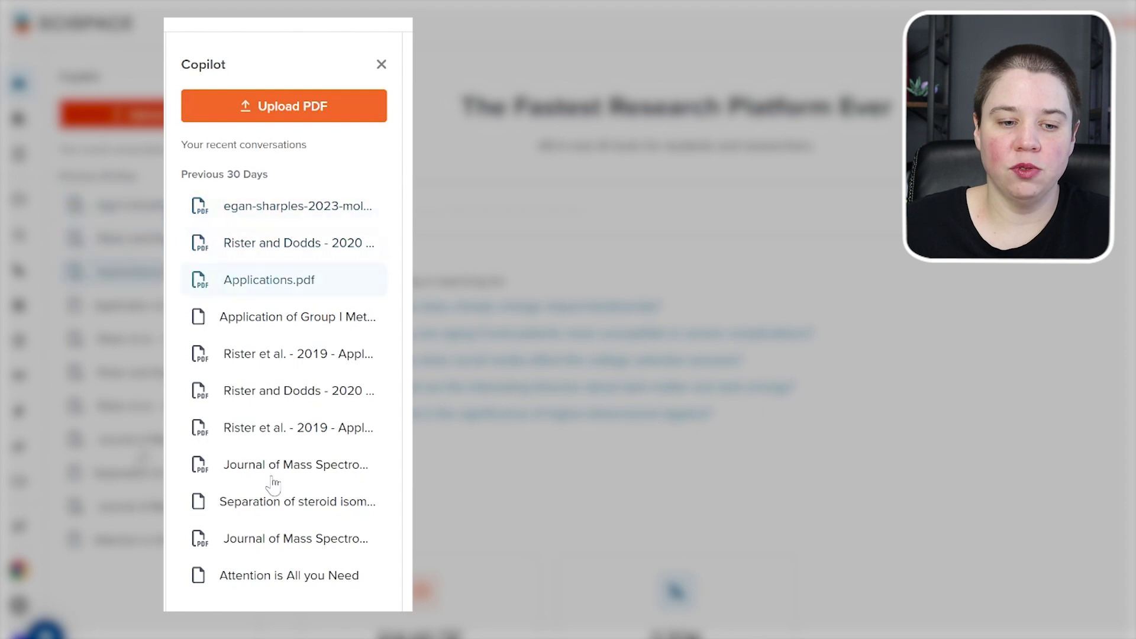
Open the 2023 review PDF on molecular responses to acute exercise from the recent Copilot conversations and view its Clinical Highlights.
left_click(296, 206)
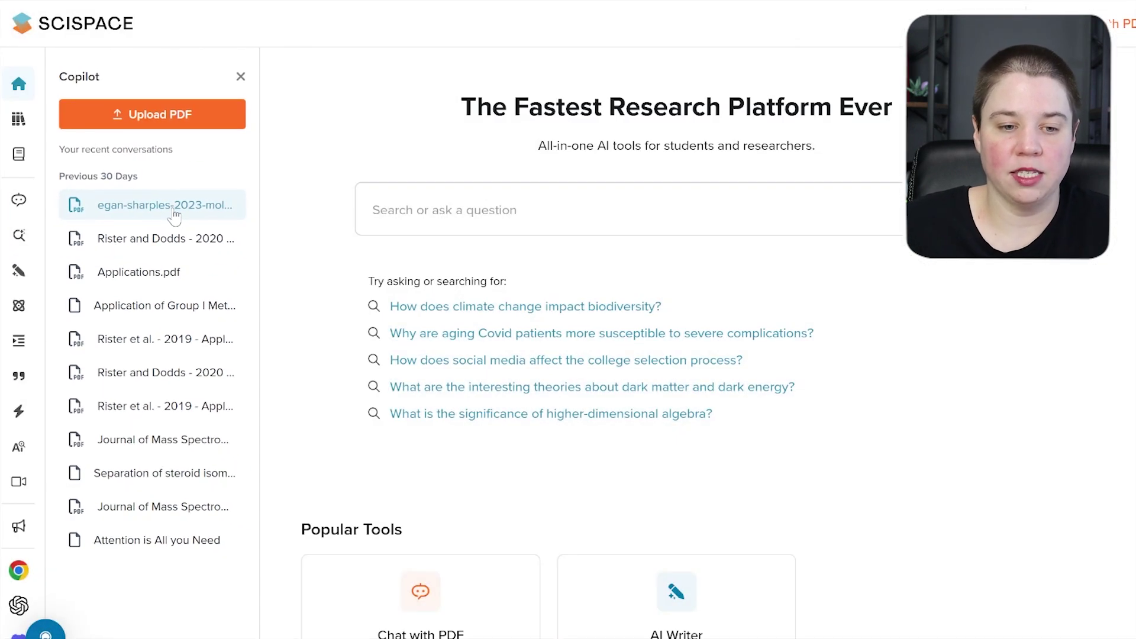
left_click(174, 213)
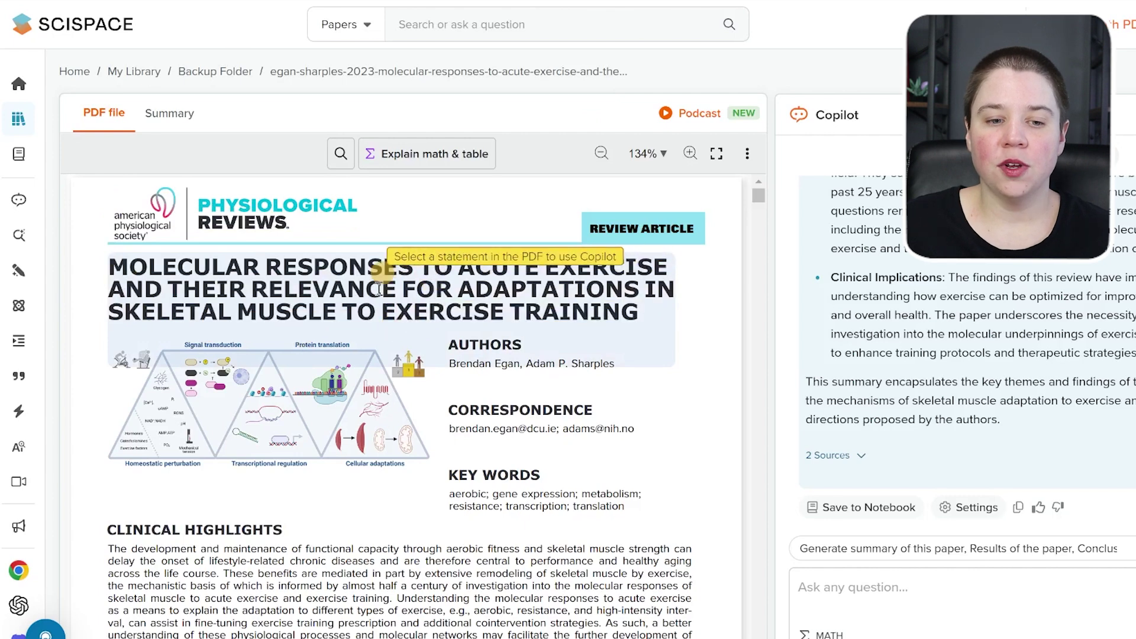
scroll(713, 249, "down", 4)
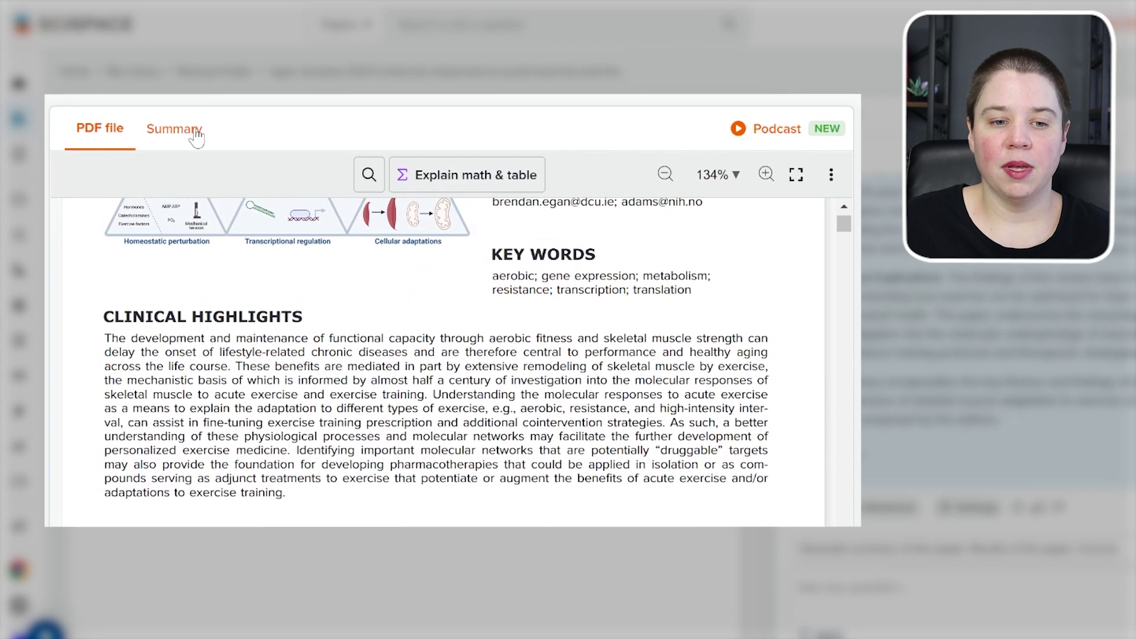
Open the paper's section-by-section summary and read from Clinical Highlights to the overview of skeletal muscle adaptations.
left_click(195, 137)
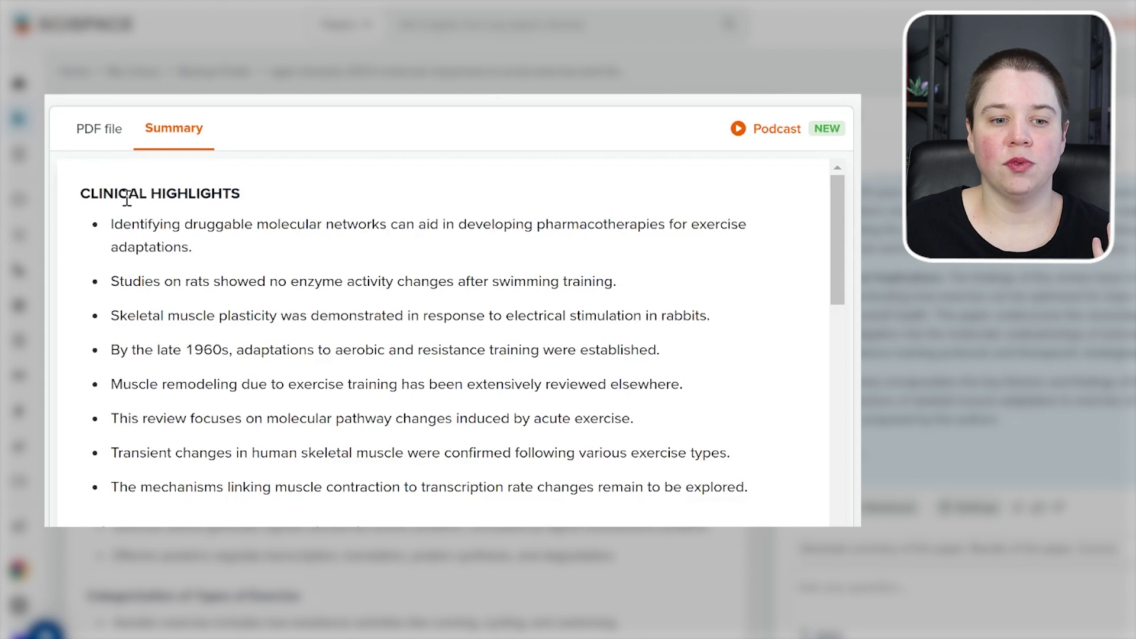
scroll(158, 218, "down", 3)
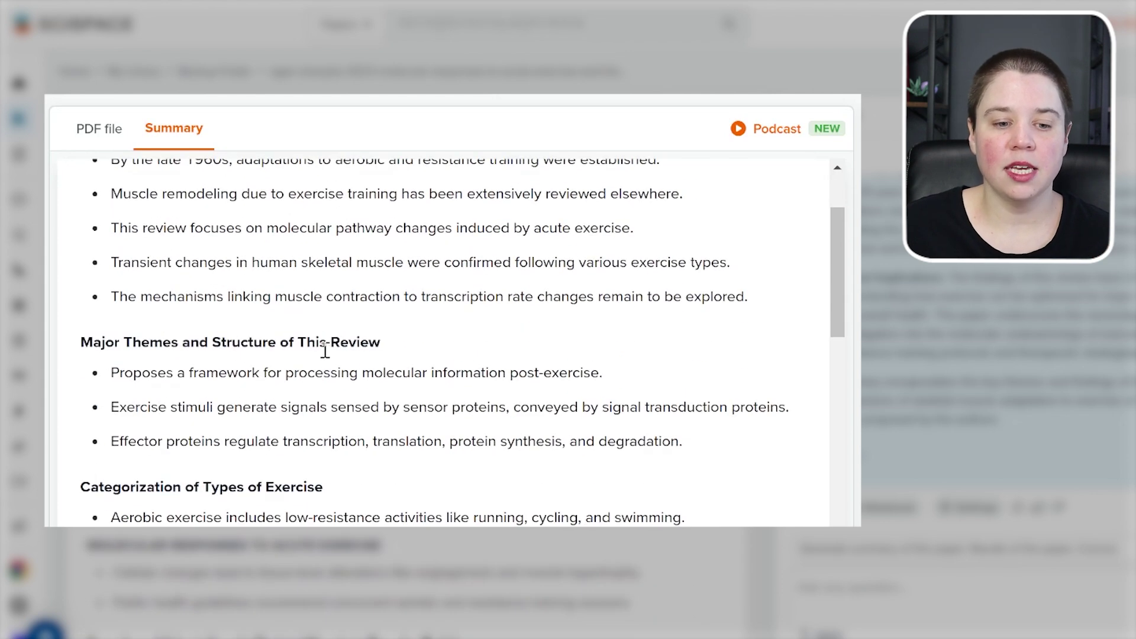
scroll(325, 352, "down", 3)
scroll(315, 379, "down", 3)
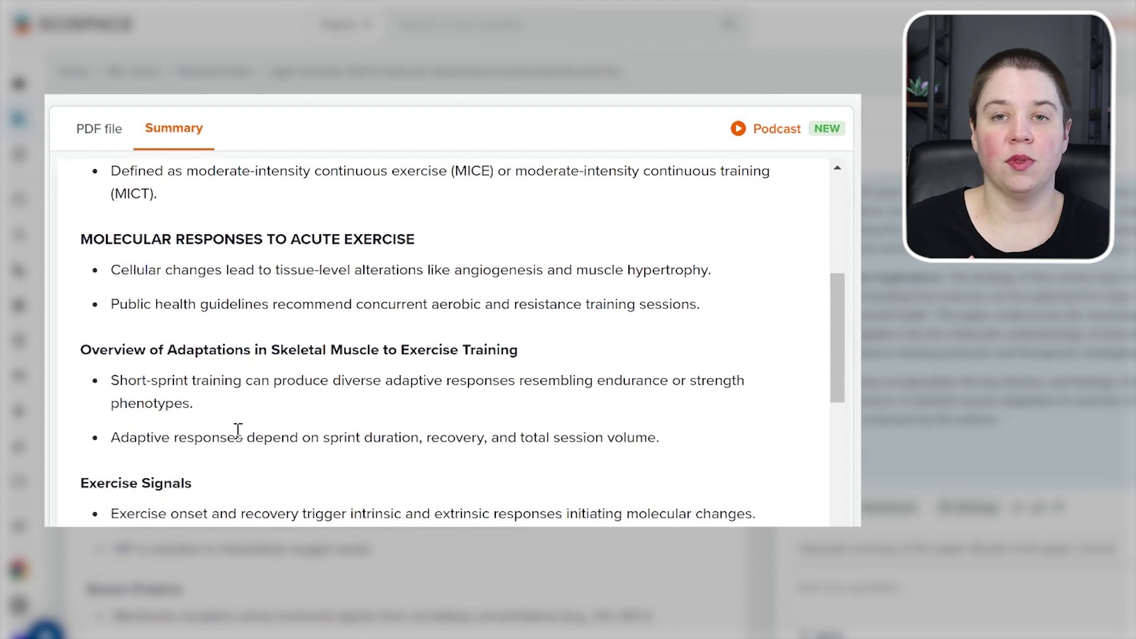
Return to the full PDF and skim its opening pages, including the section on the review's major themes and structure.
left_click(92, 126)
scroll(444, 361, "down", 15)
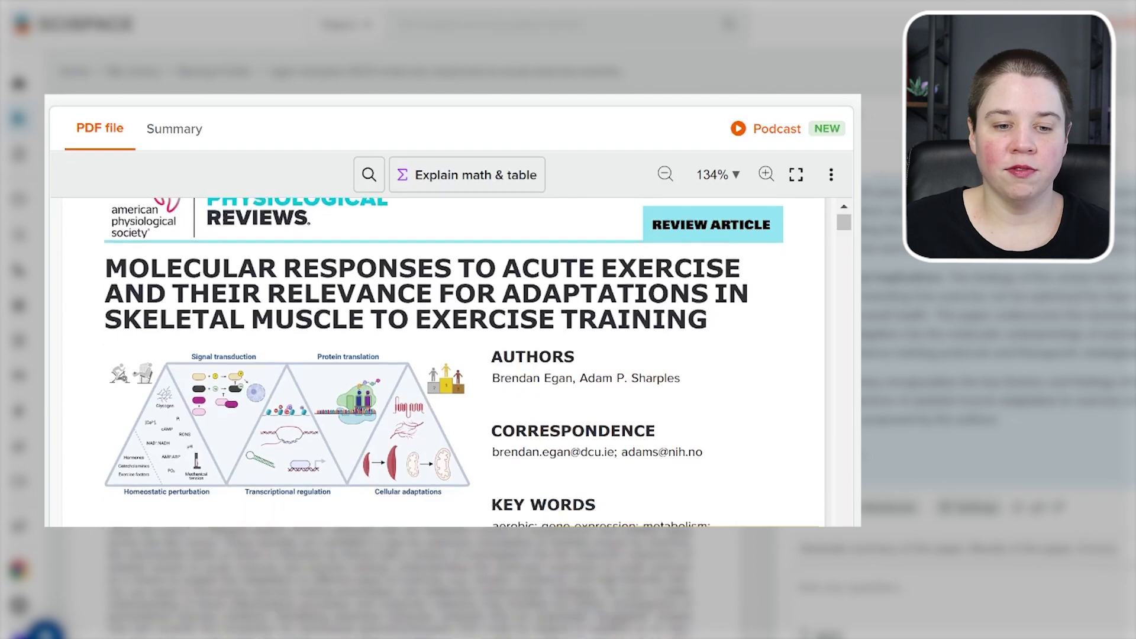
scroll(444, 361, "down", 15)
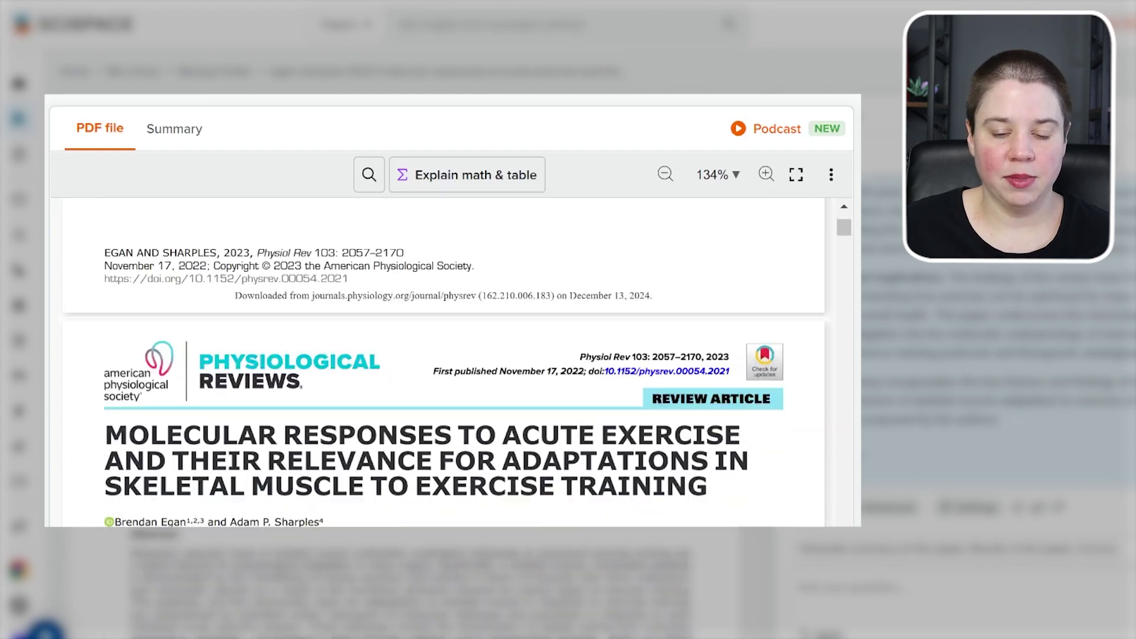
scroll(444, 361, "down", 15)
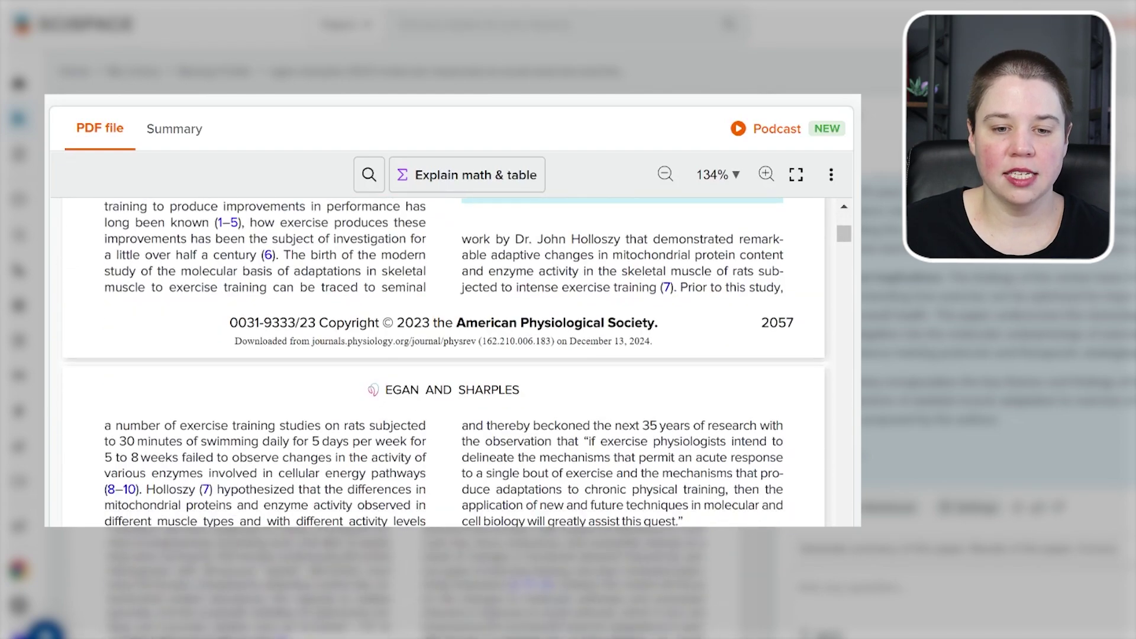
scroll(444, 361, "down", 15)
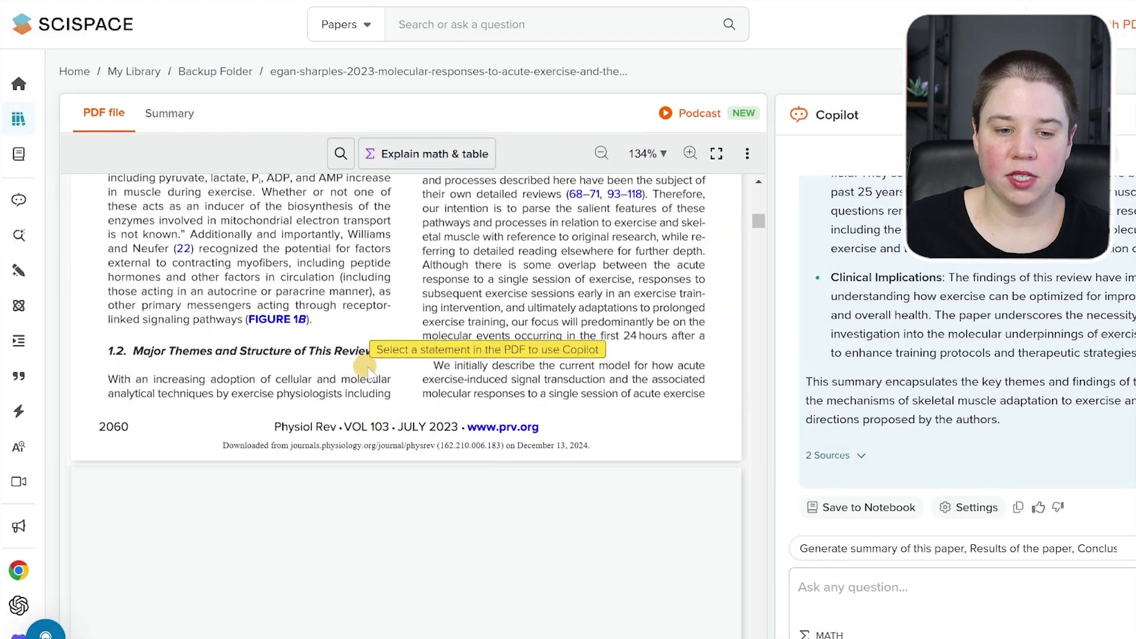
scroll(491, 378, "down", 3)
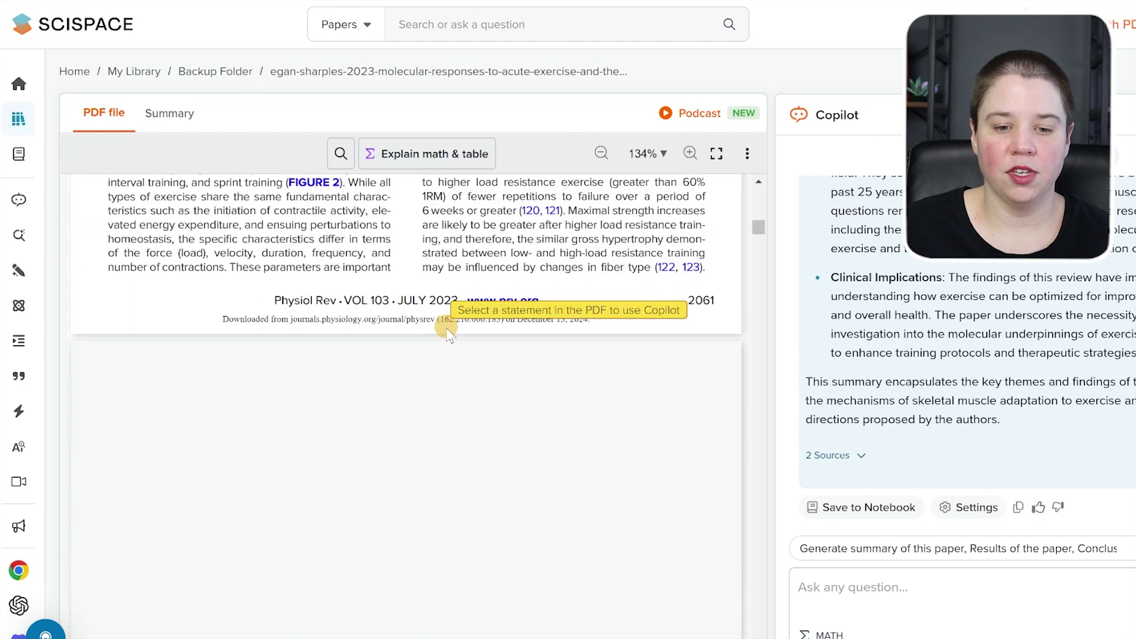
scroll(445, 341, "down", 5)
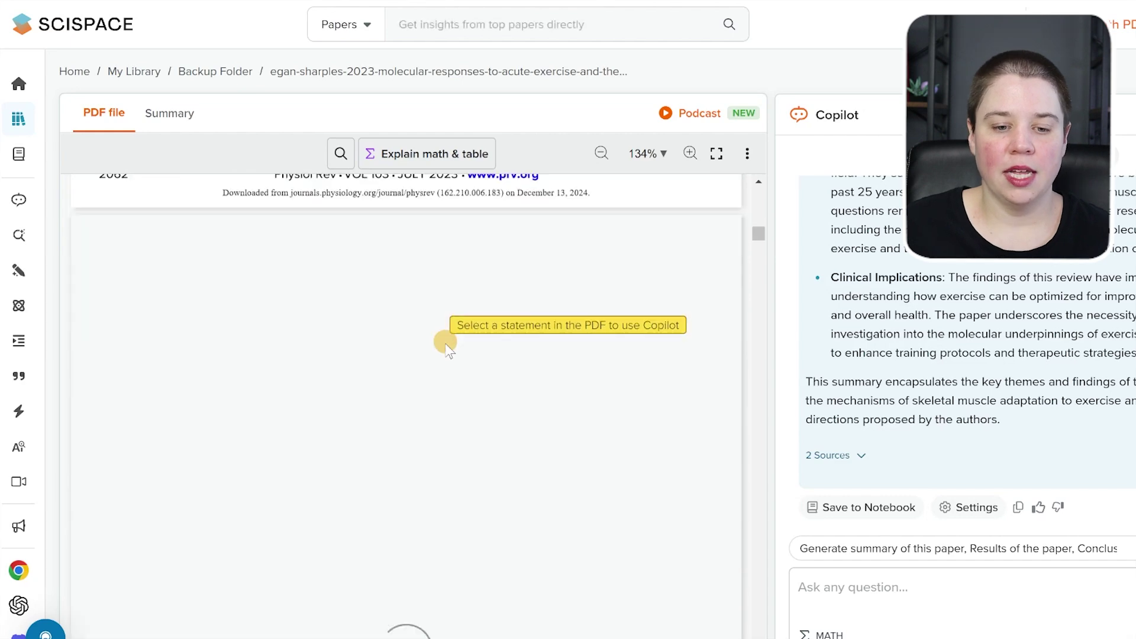
Reopen the paper's summary and read through its remaining sections on molecular responses and training status.
left_click(169, 113)
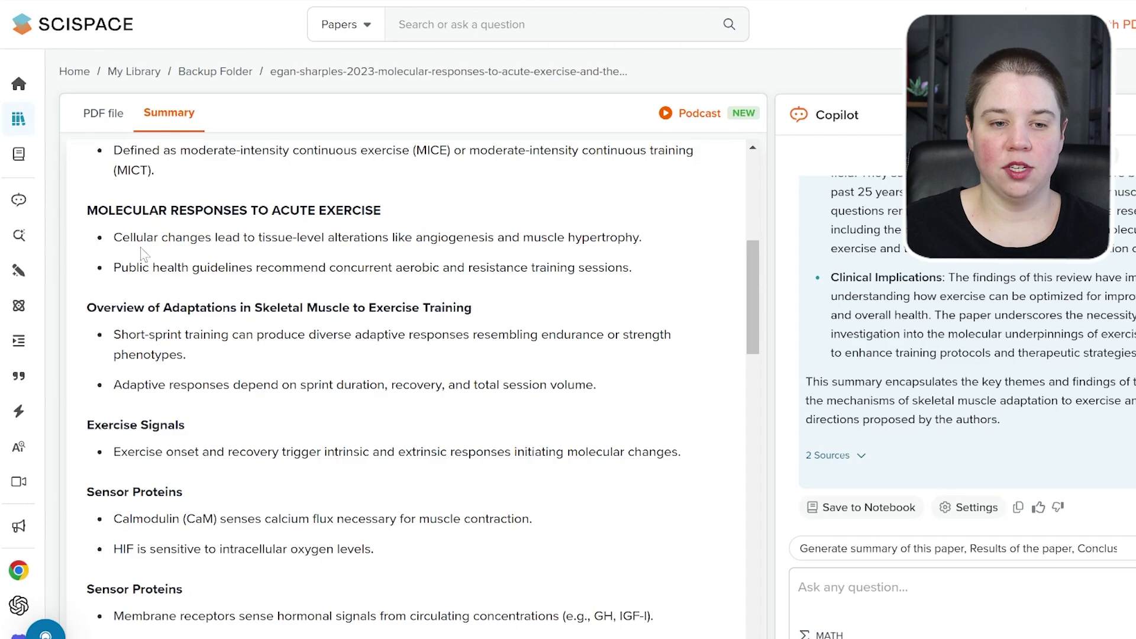
scroll(142, 309, "down", 10)
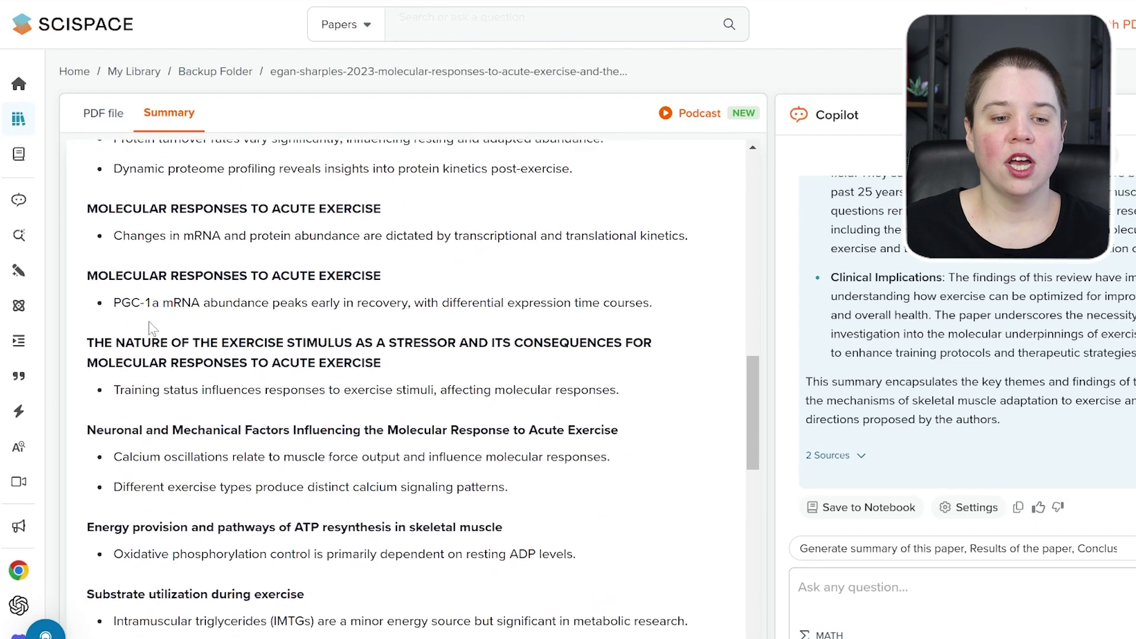
scroll(153, 329, "down", 15)
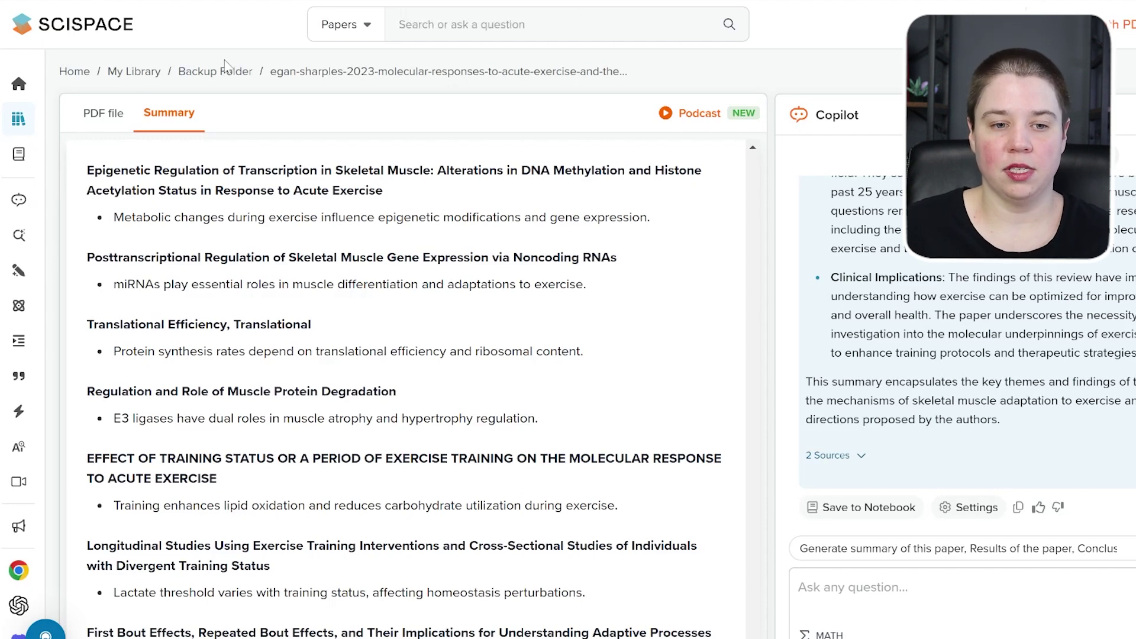
Switch back to the PDF view and play the paper's podcast.
left_click(112, 124)
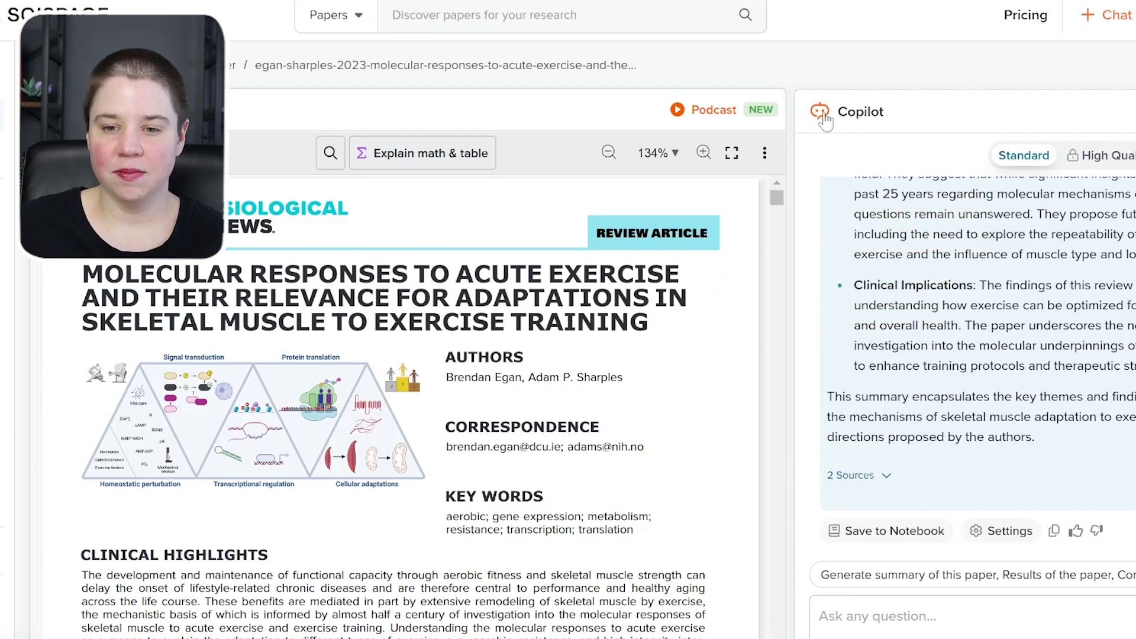
left_click(705, 109)
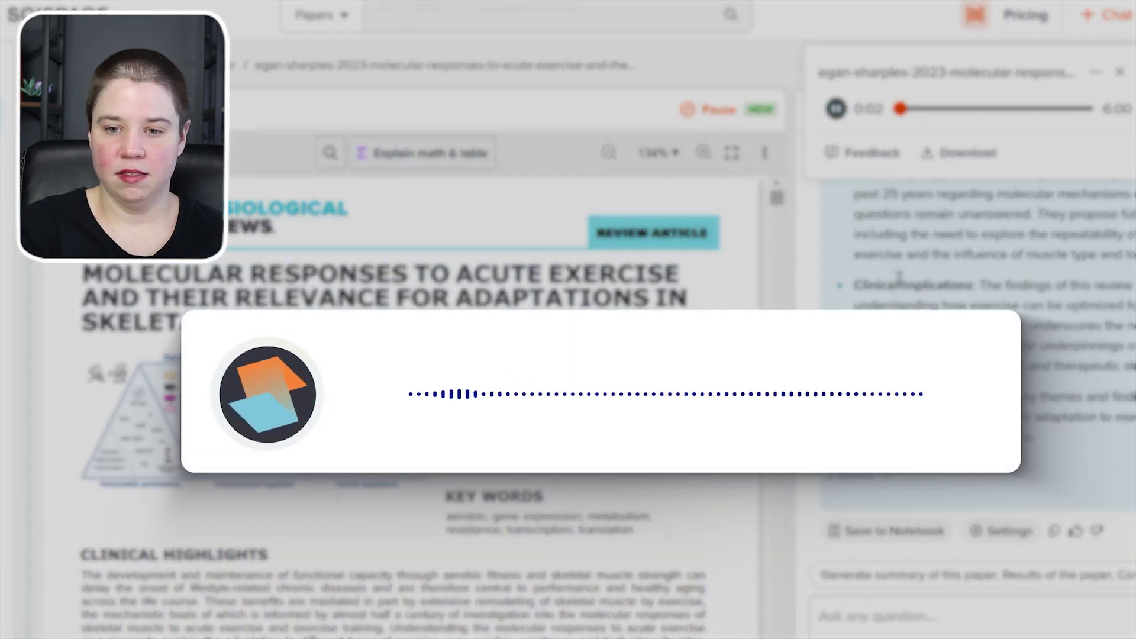
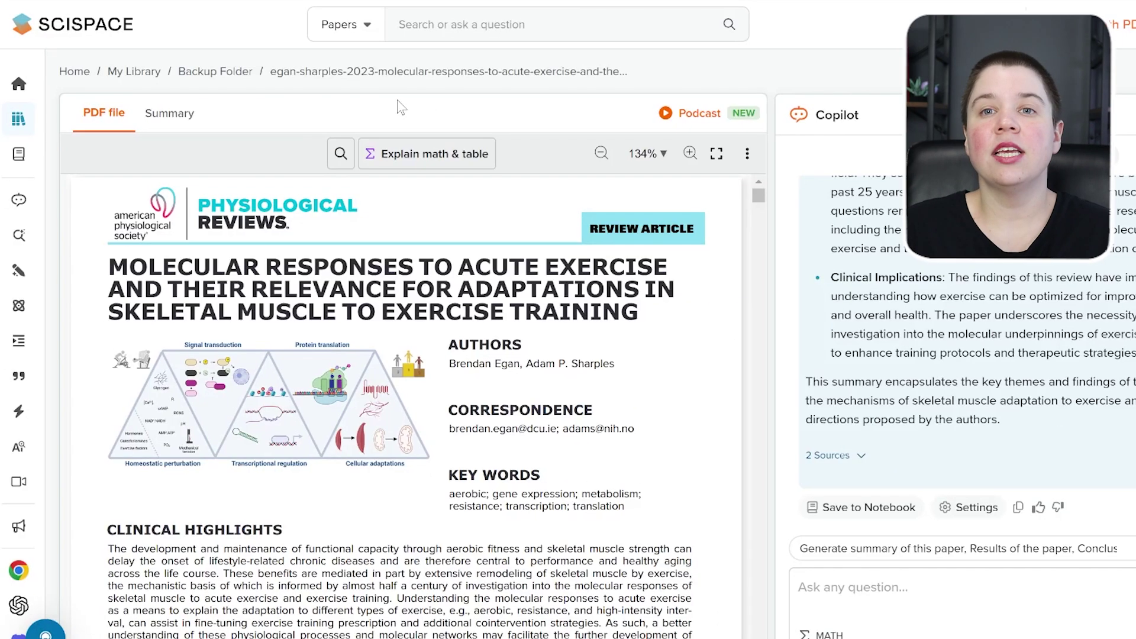
Select the abstract sentence beginning "These pathways include the transduction of signals" and have Copilot explain the text.
scroll(470, 515, "down", 1)
scroll(471, 515, "down", 3)
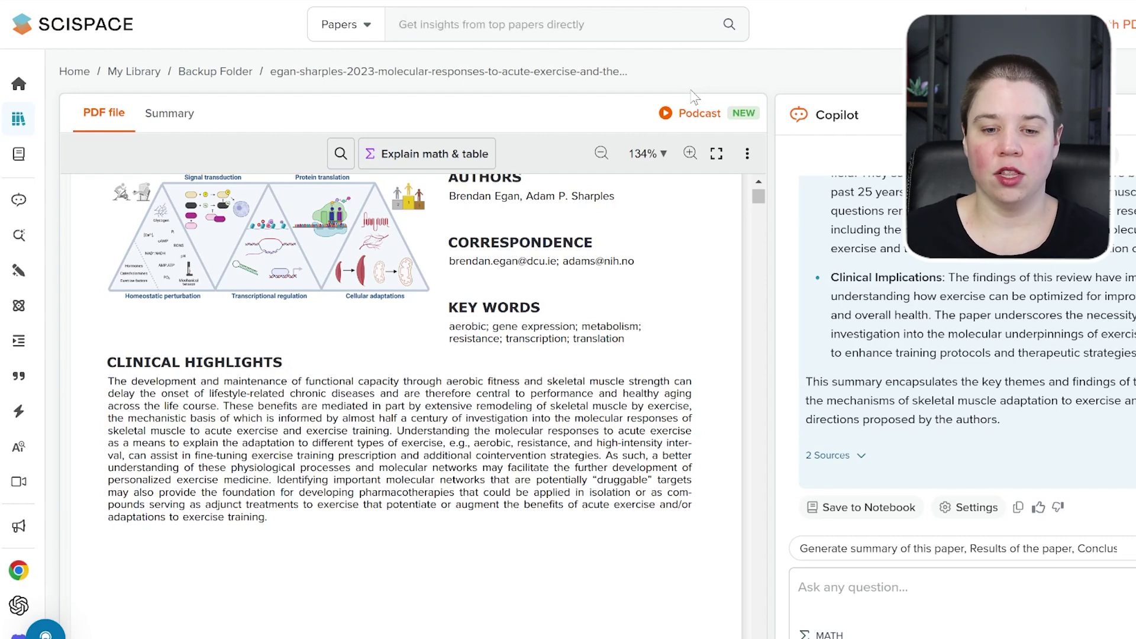
scroll(532, 248, "down", 8)
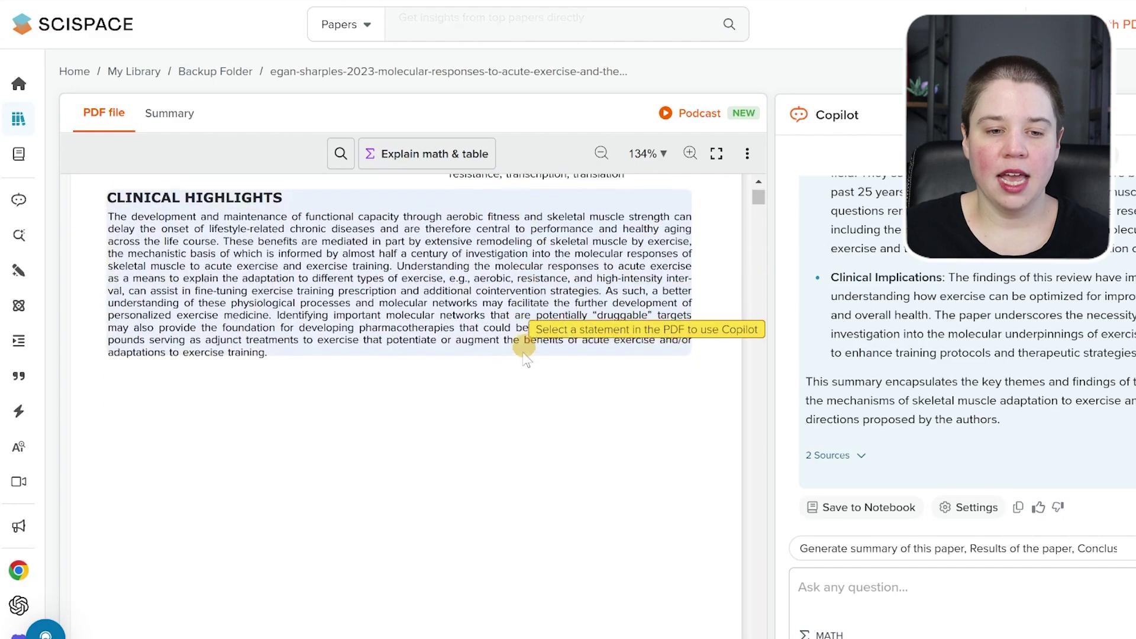
scroll(523, 354, "down", 4)
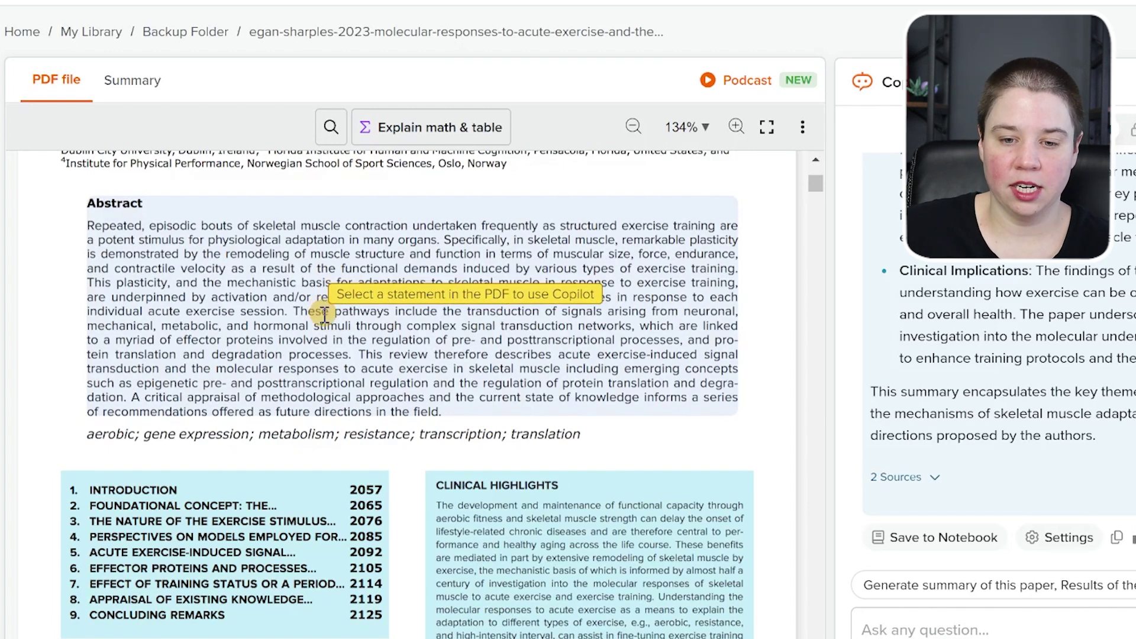
left_click_drag(296, 311, 355, 353)
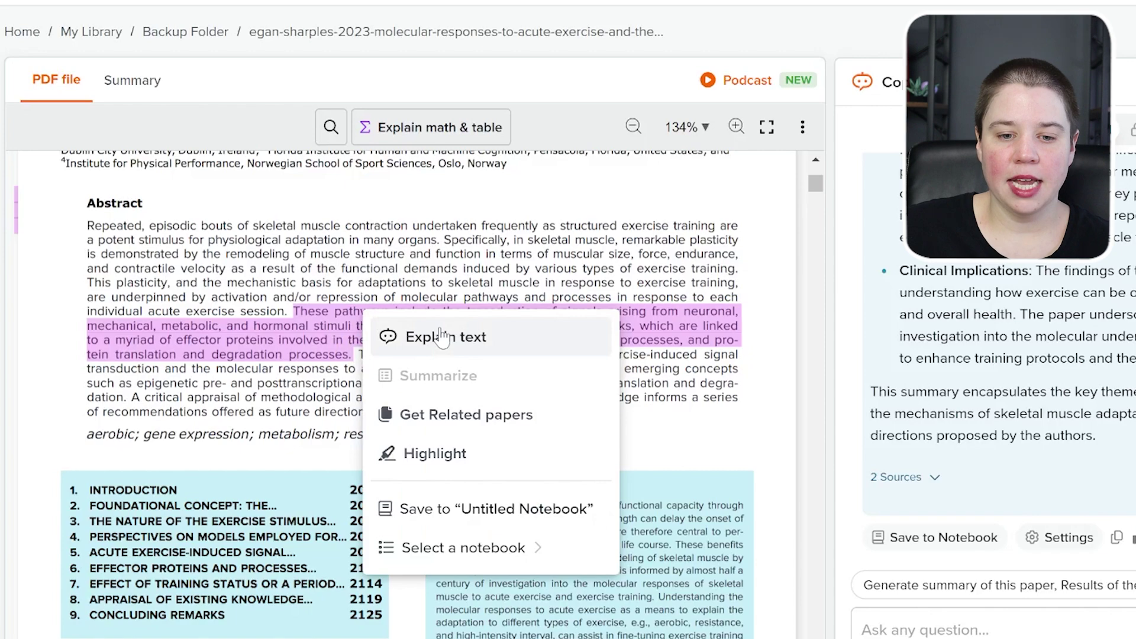
left_click(443, 334)
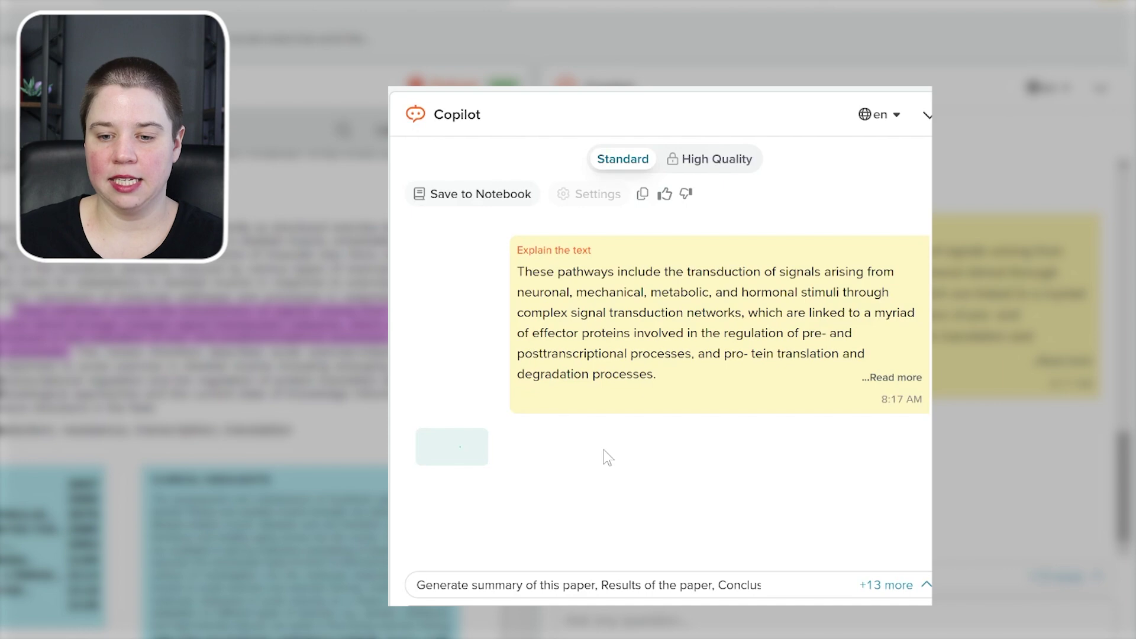
Read Copilot's explanation of the selected abstract sentence, from its opening section on pathways to the closing summary.
scroll(654, 281, "up", 5)
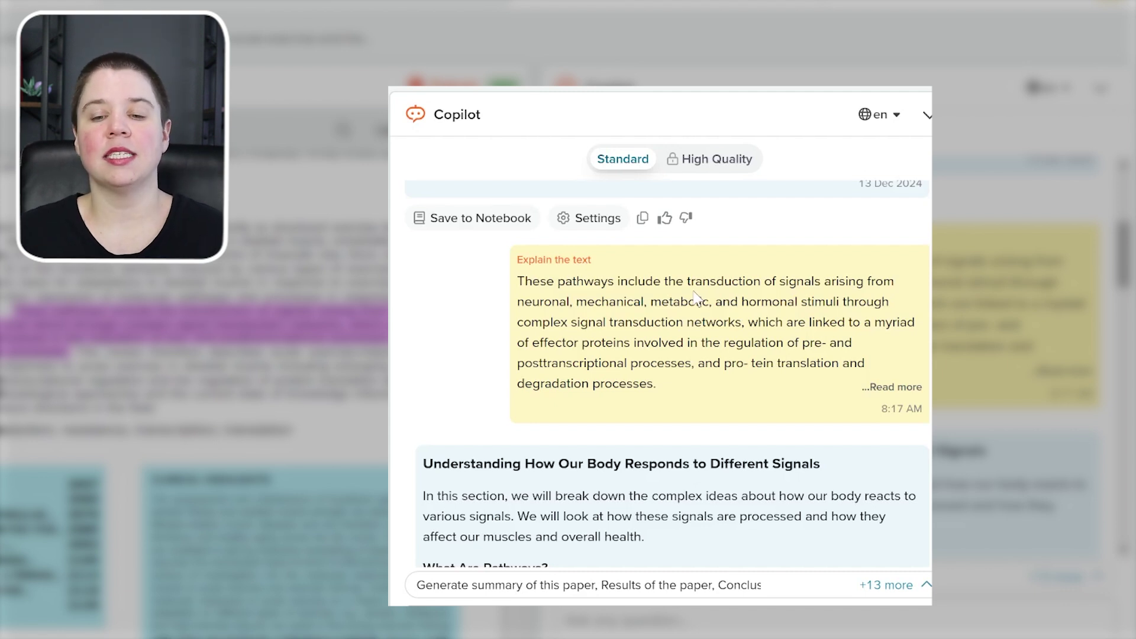
scroll(478, 334, "down", 3)
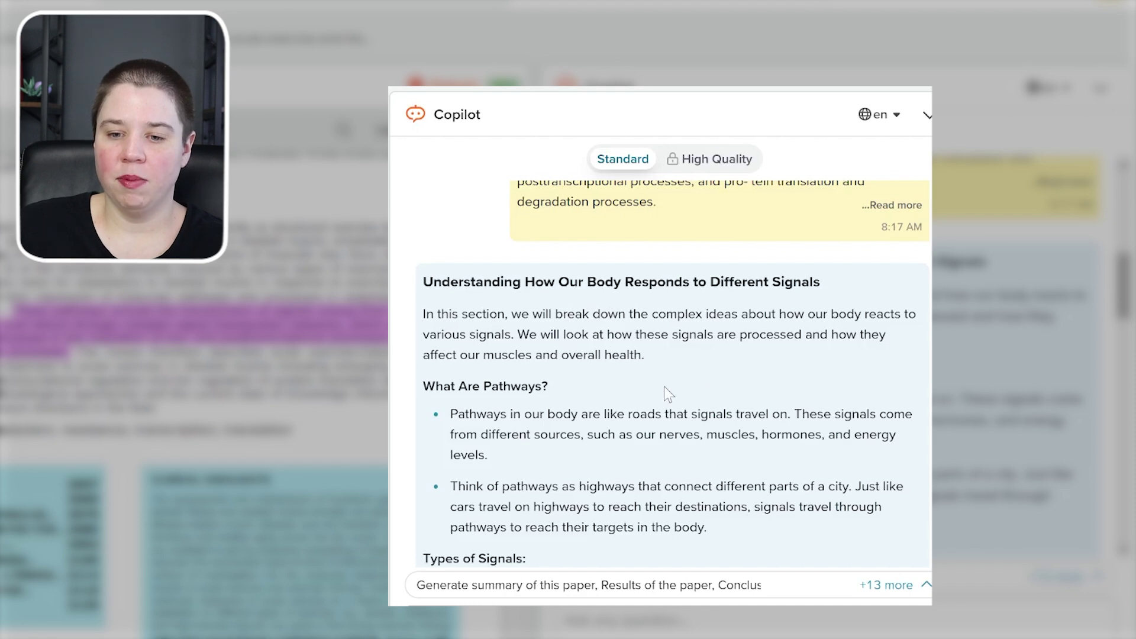
scroll(553, 349, "down", 2)
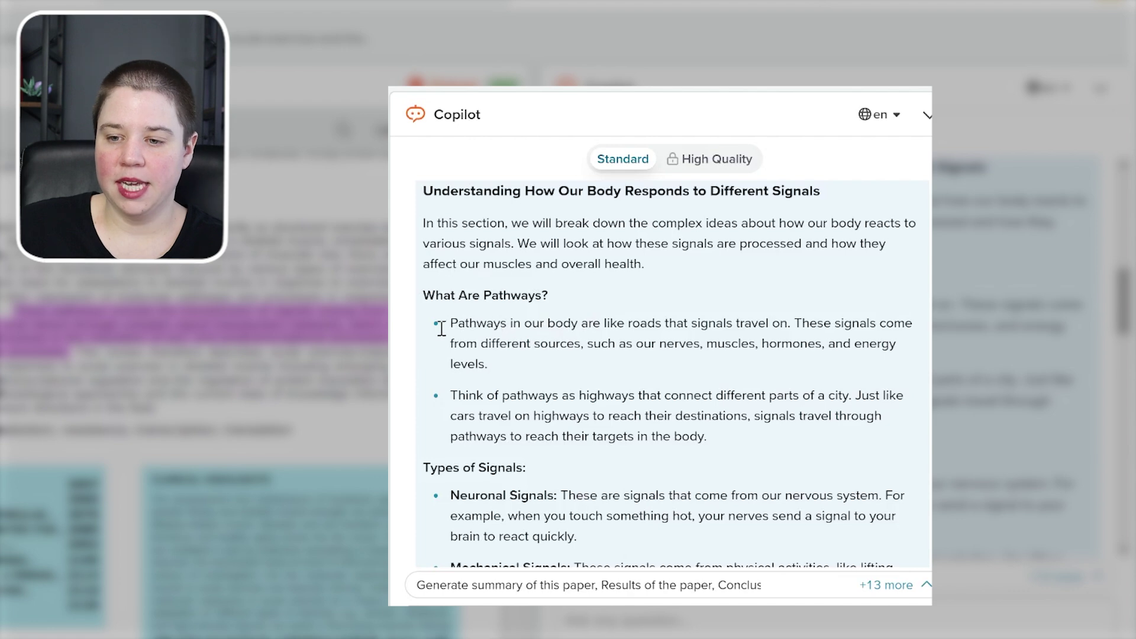
scroll(669, 395, "down", 4)
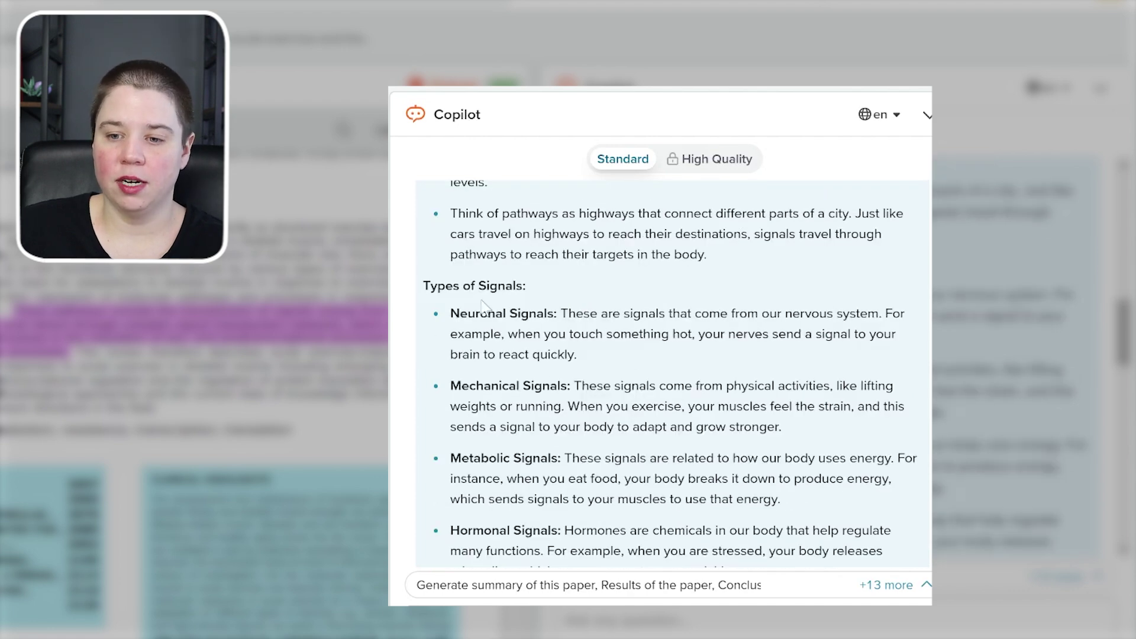
scroll(505, 317, "down", 2)
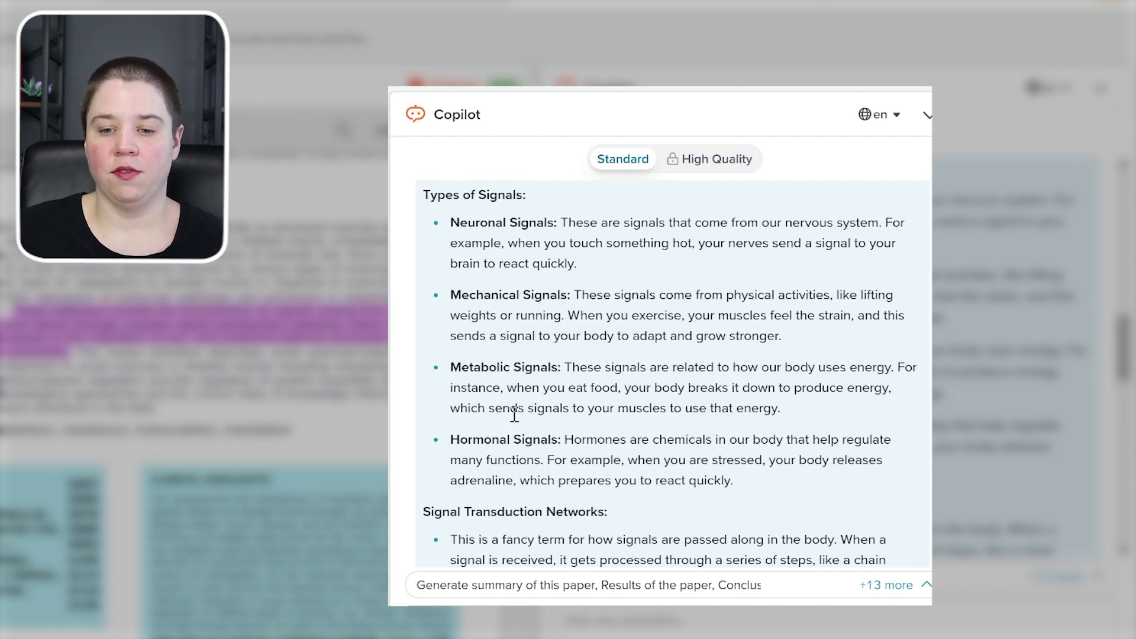
scroll(531, 396, "down", 4)
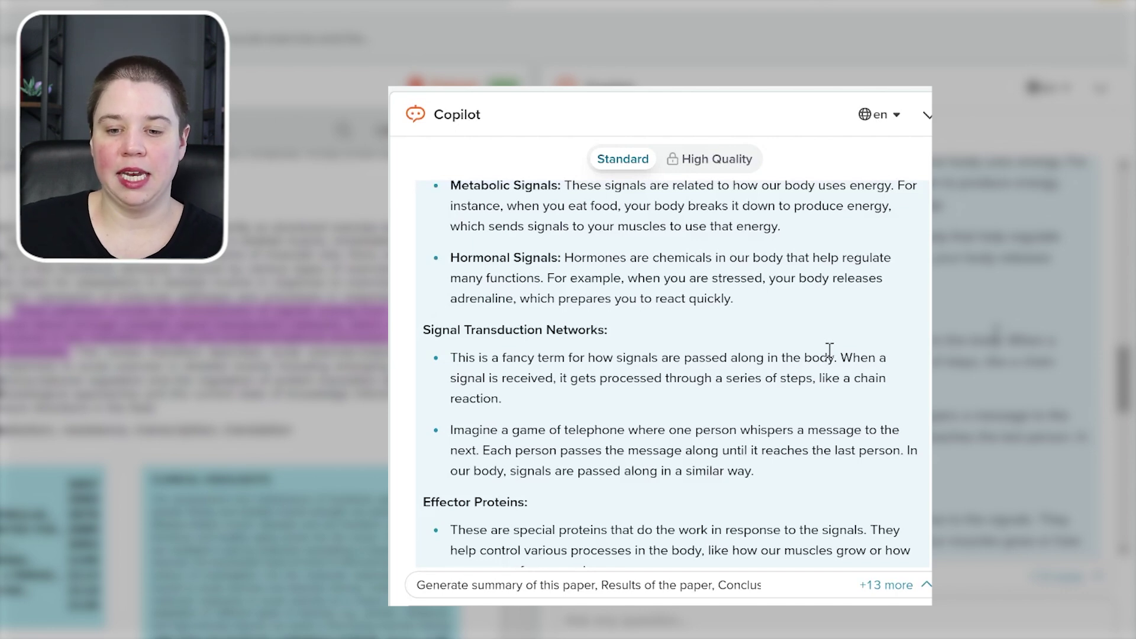
scroll(830, 351, "down", 3)
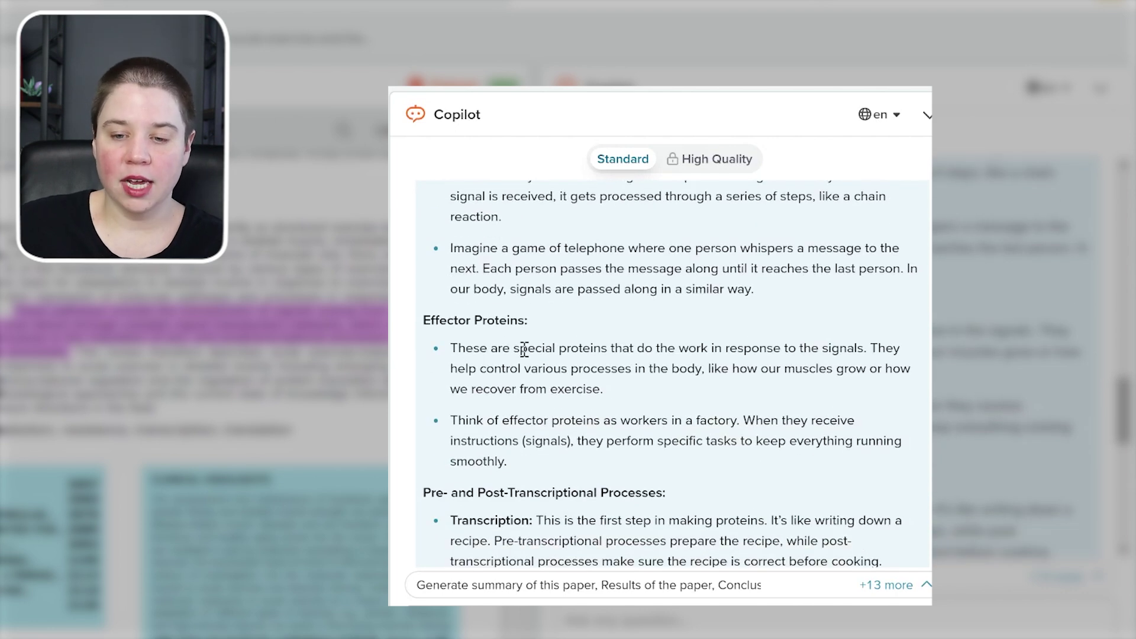
scroll(525, 350, "down", 3)
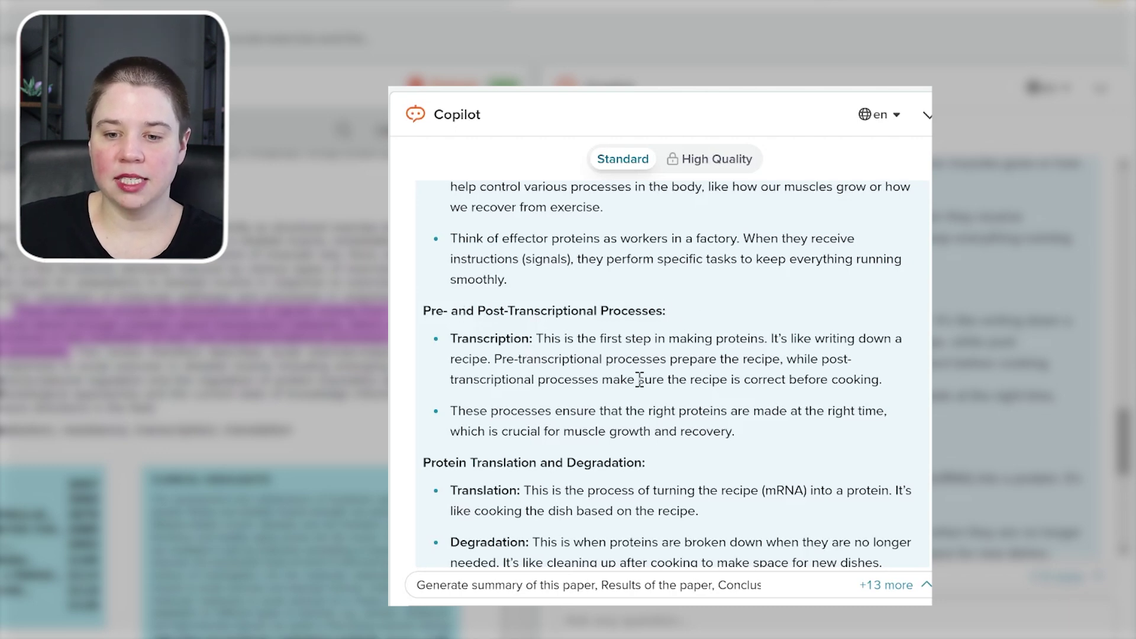
scroll(640, 380, "down", 3)
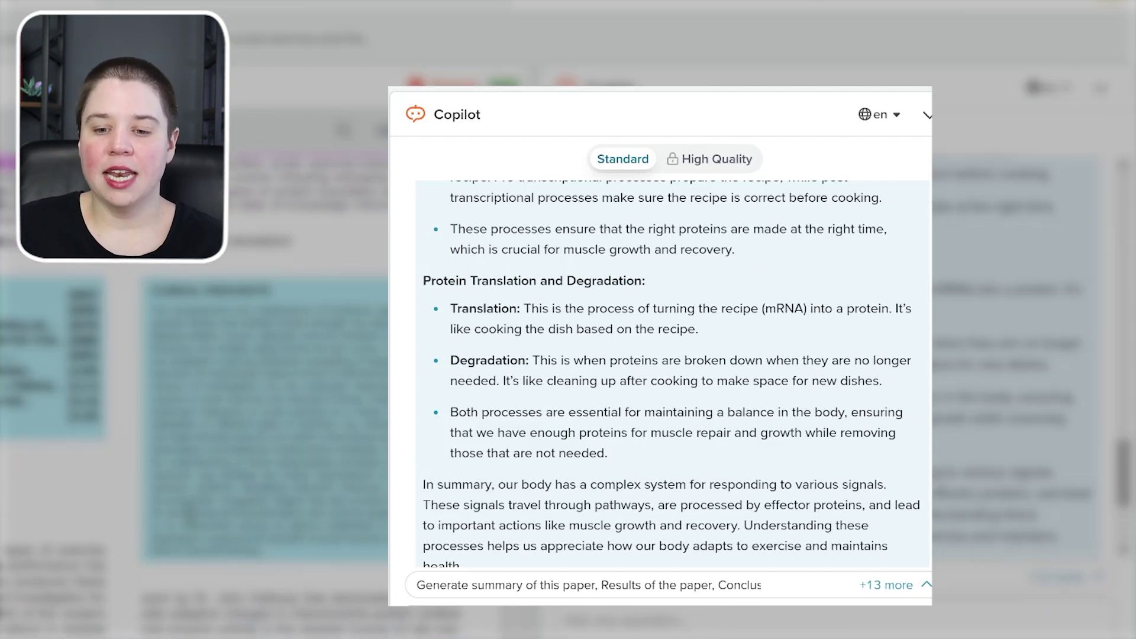
Use Explain math & table to capture Table 1 on sensor proteins and receptors, down to the Prolyl hydroxylases (PHDs) row.
scroll(520, 387, "down", 2)
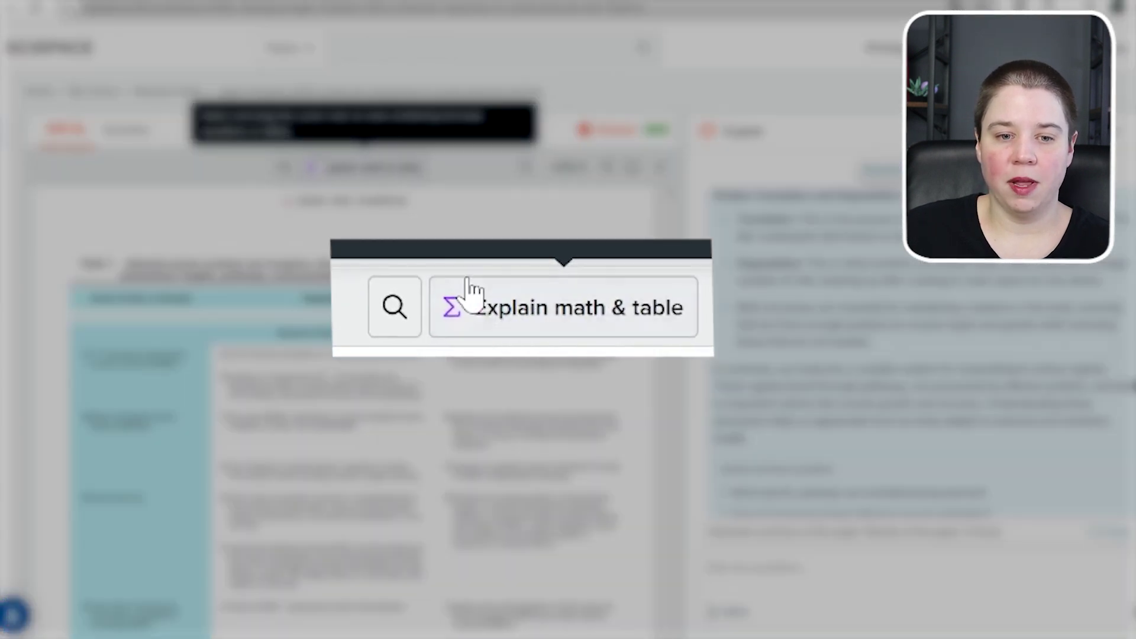
left_click(367, 166)
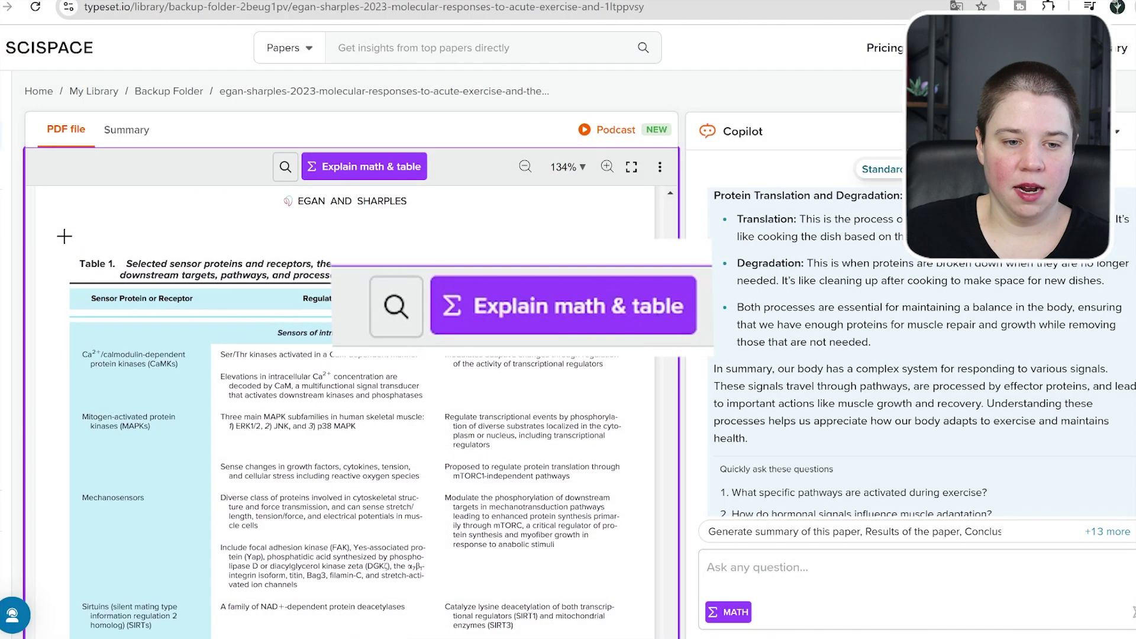
left_click_drag(64, 245, 636, 441)
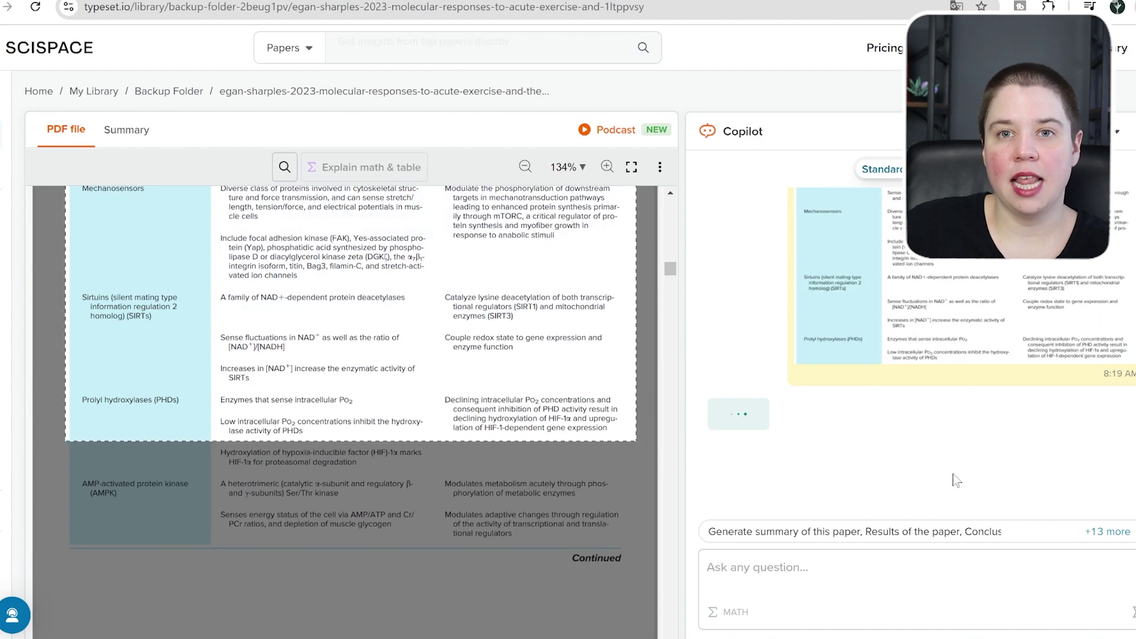
Read Copilot's explanation of Table 1 on sensor proteins and receptors through to its conclusion, comparing it with the table's rows.
scroll(379, 309, "up", 5)
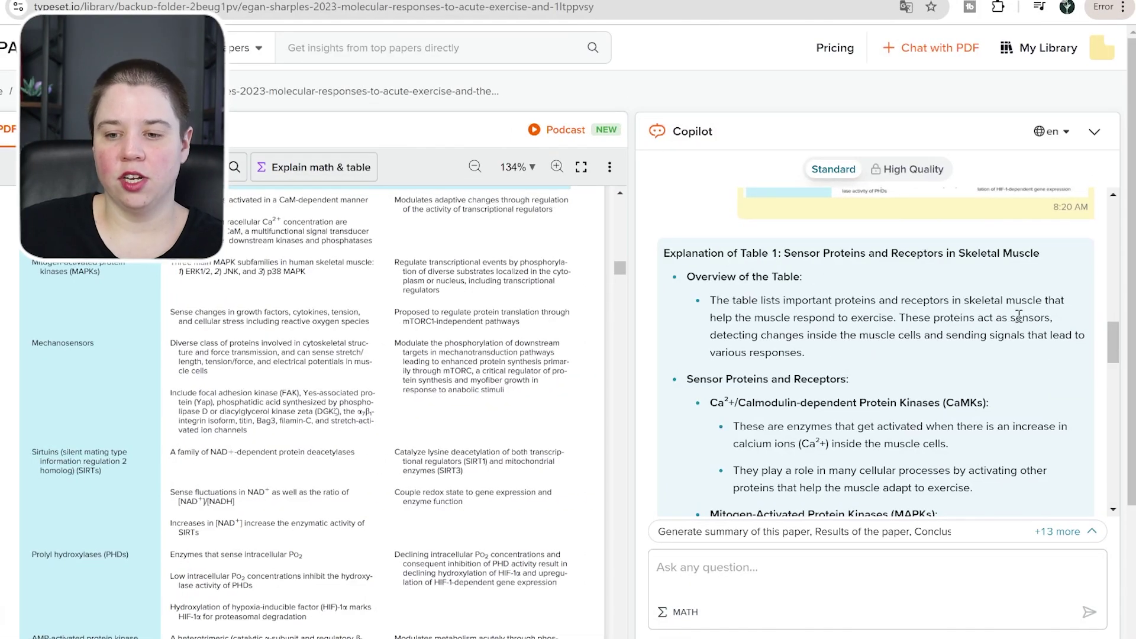
scroll(887, 317, "down", 3)
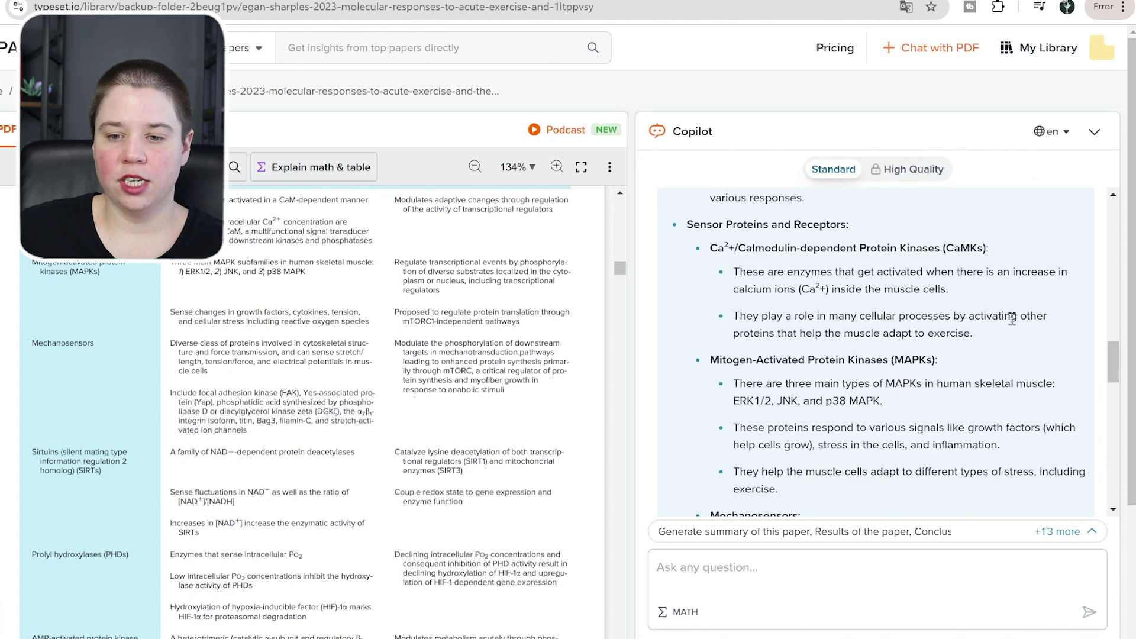
scroll(59, 345, "up", 2)
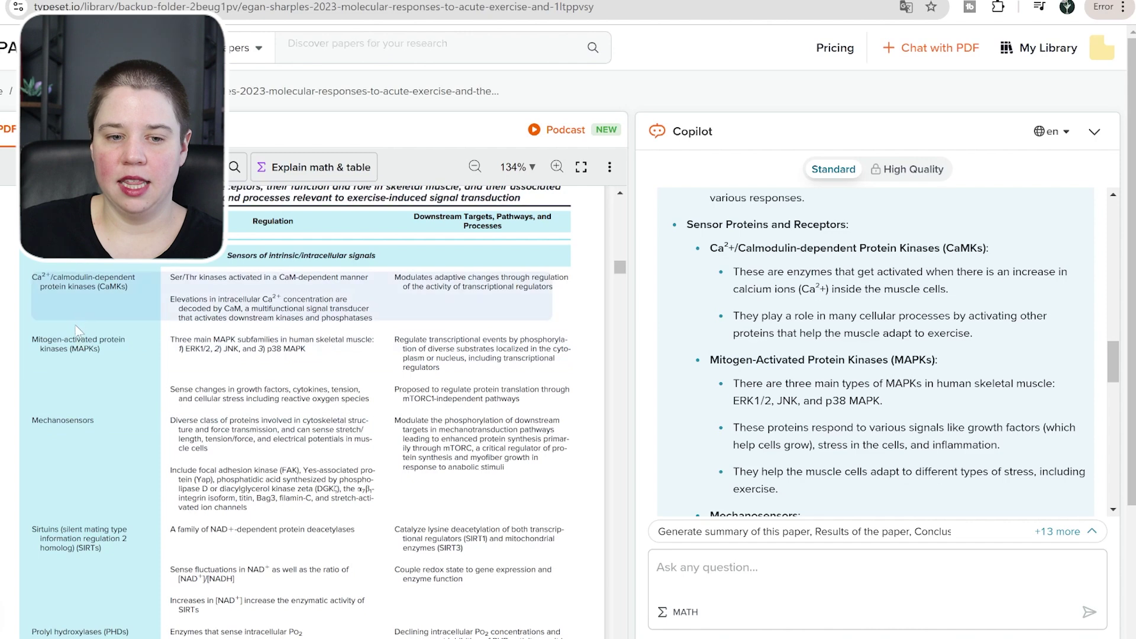
scroll(887, 281, "down", 6)
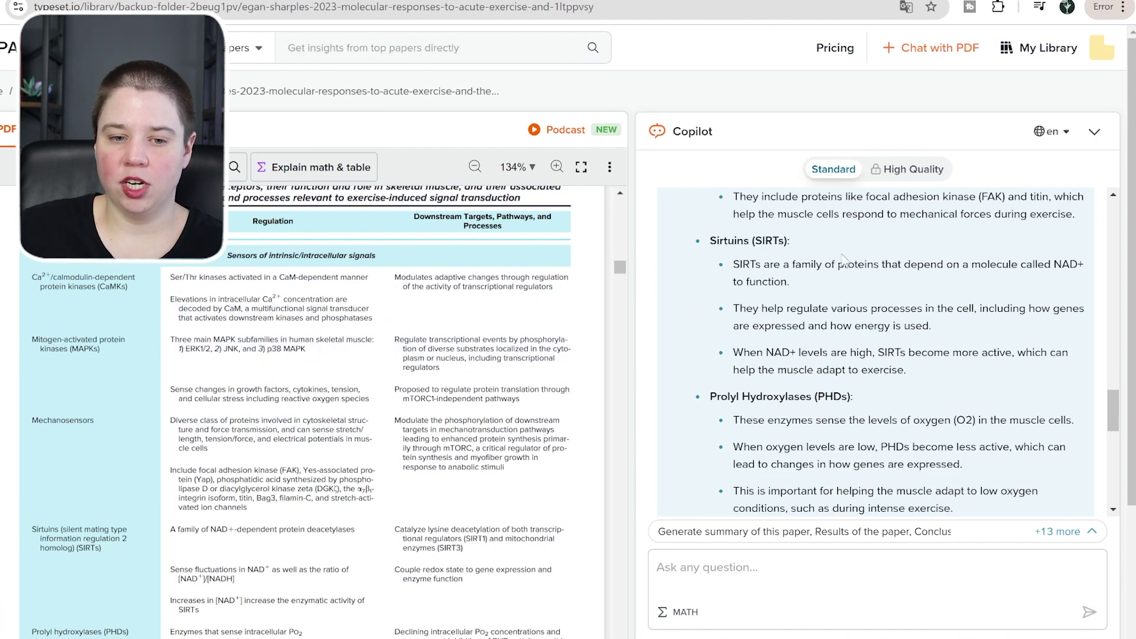
scroll(834, 331, "down", 10)
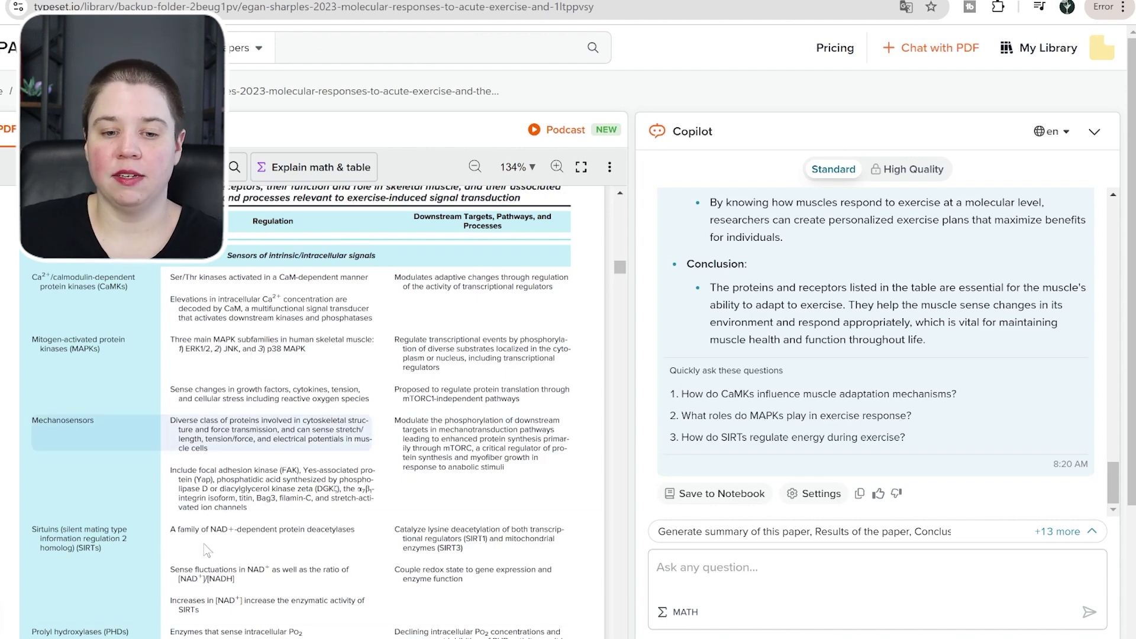
scroll(418, 315, "down", 6)
scroll(418, 315, "down", 6)
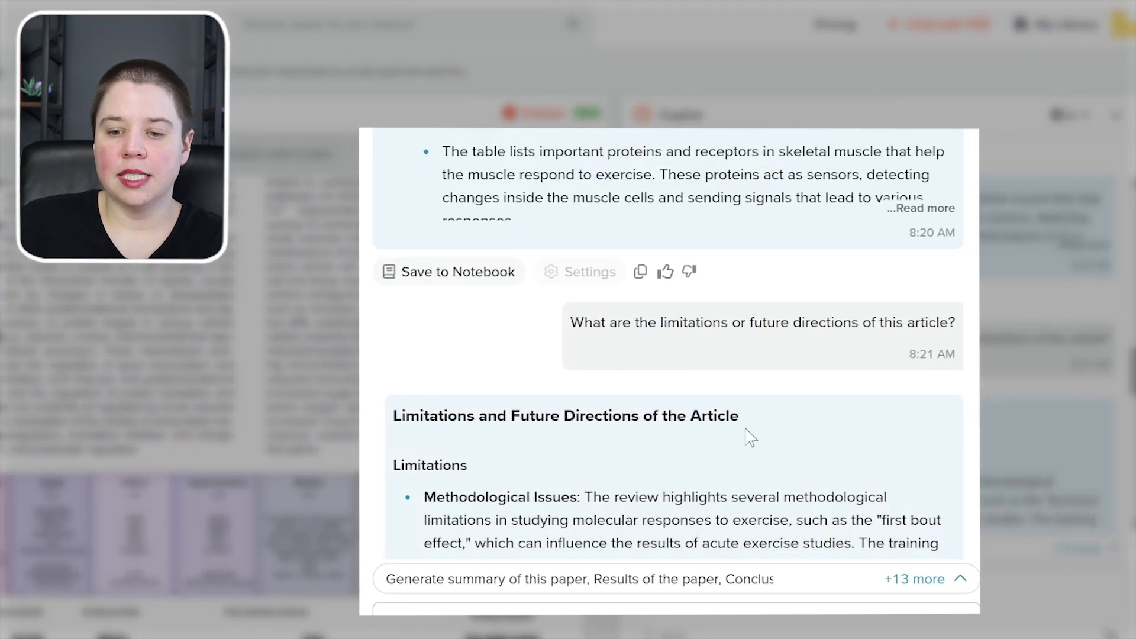
Read Copilot's answer on the article's limitations and future directions, from Methodological Issues through Fiber Type-Specific Analyses to the suggested questions.
scroll(672, 456, "down", 4)
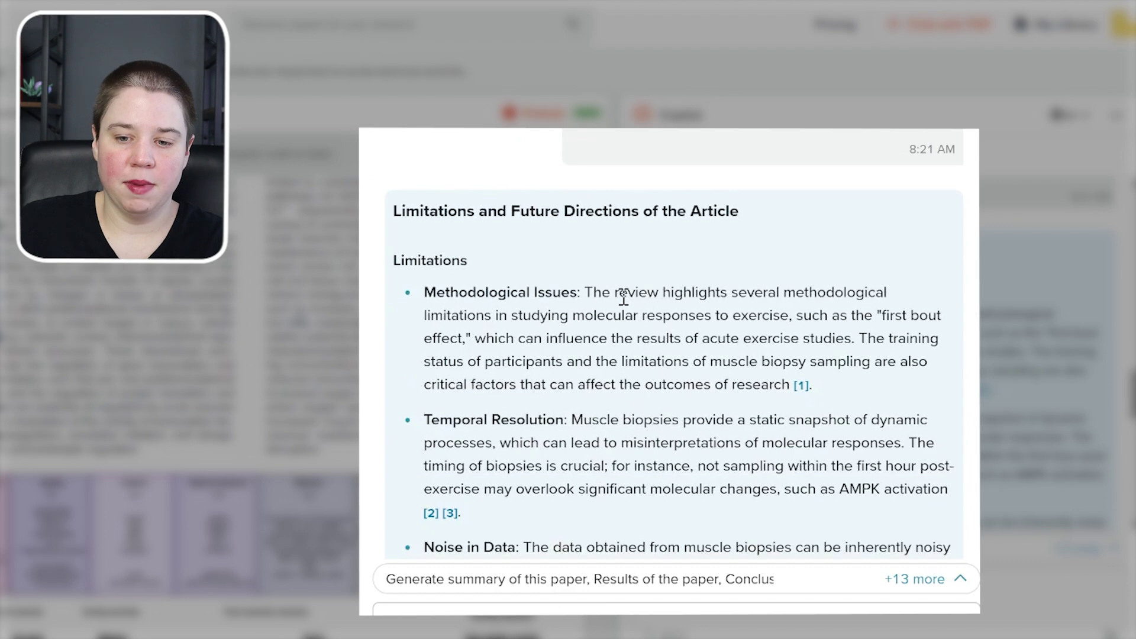
scroll(624, 302, "down", 2)
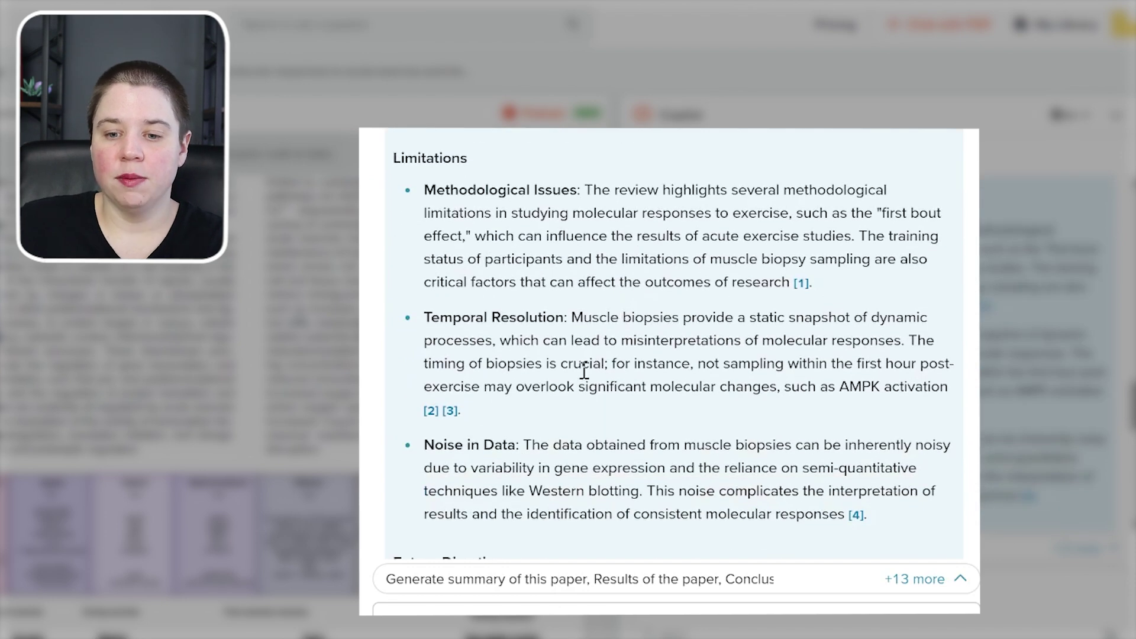
scroll(680, 320, "up", 1)
scroll(691, 306, "down", 1)
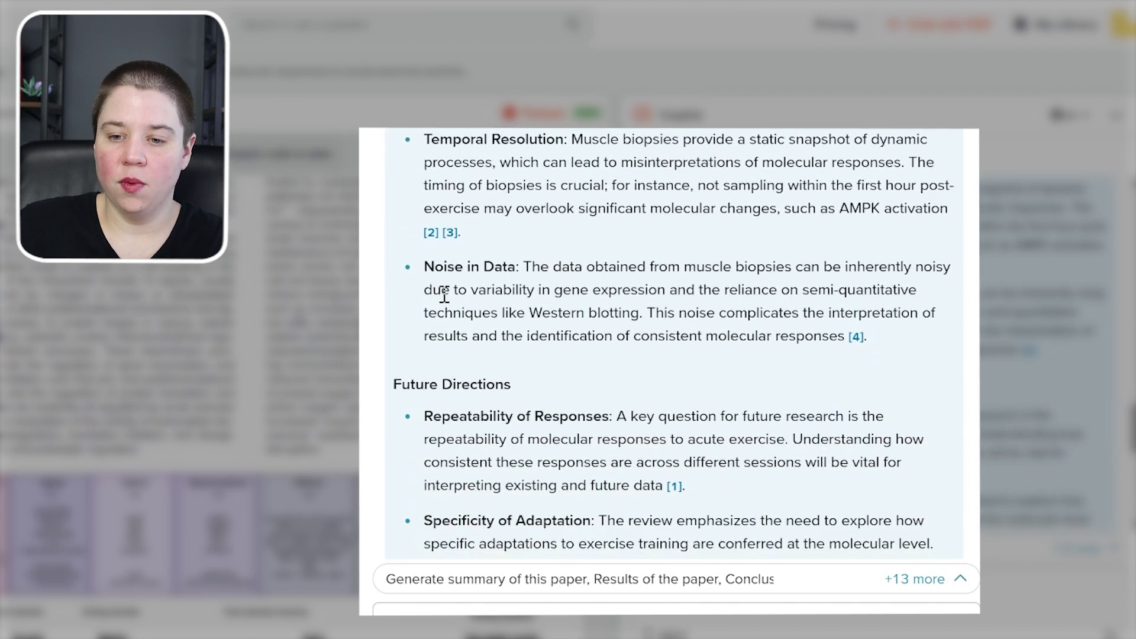
scroll(467, 301, "down", 3)
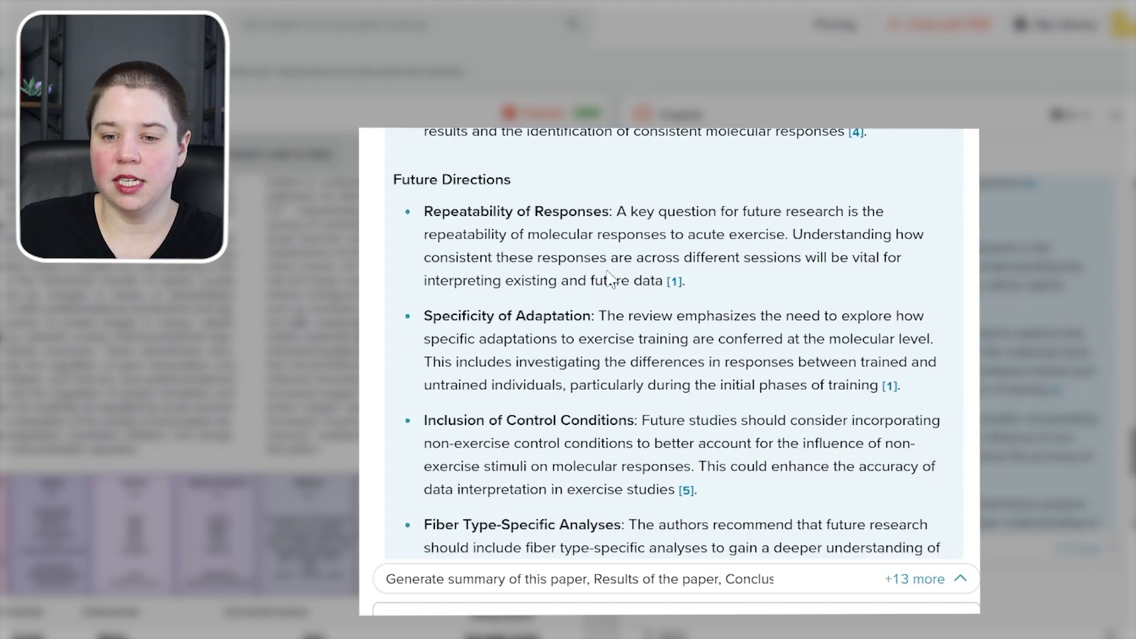
scroll(603, 296, "down", 3)
scroll(516, 236, "up", 3)
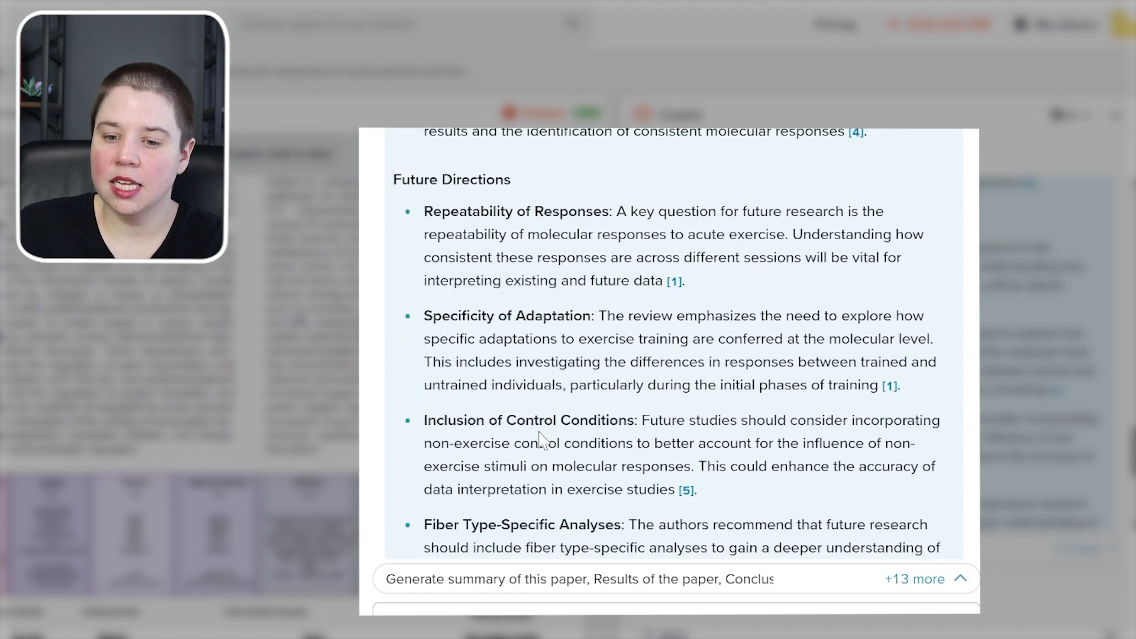
scroll(540, 440, "down", 2)
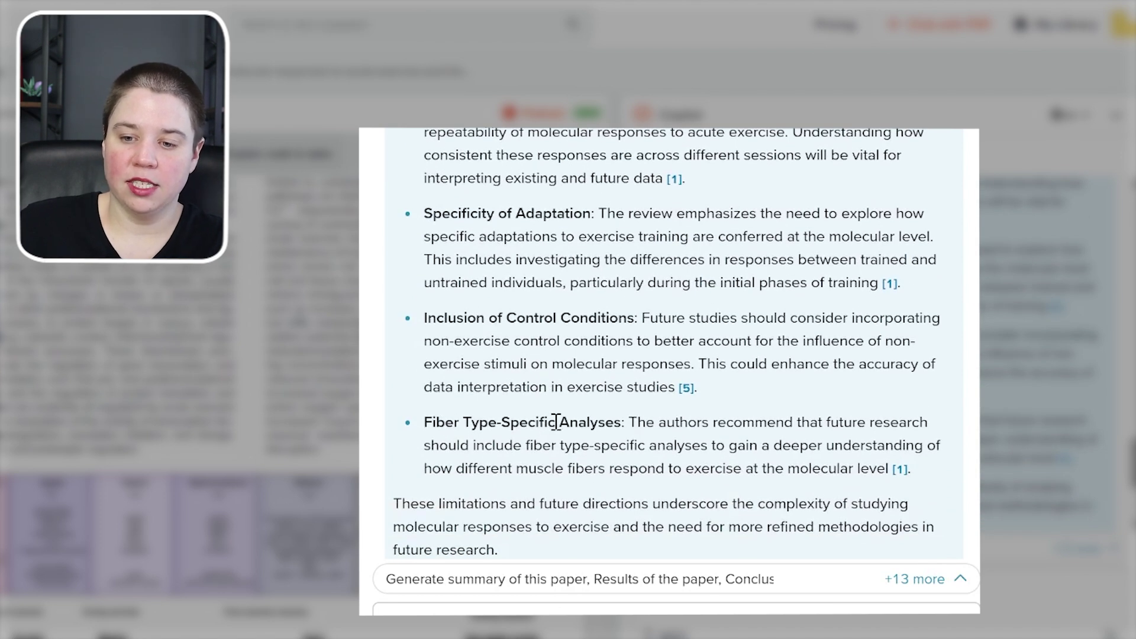
scroll(735, 470, "down", 4)
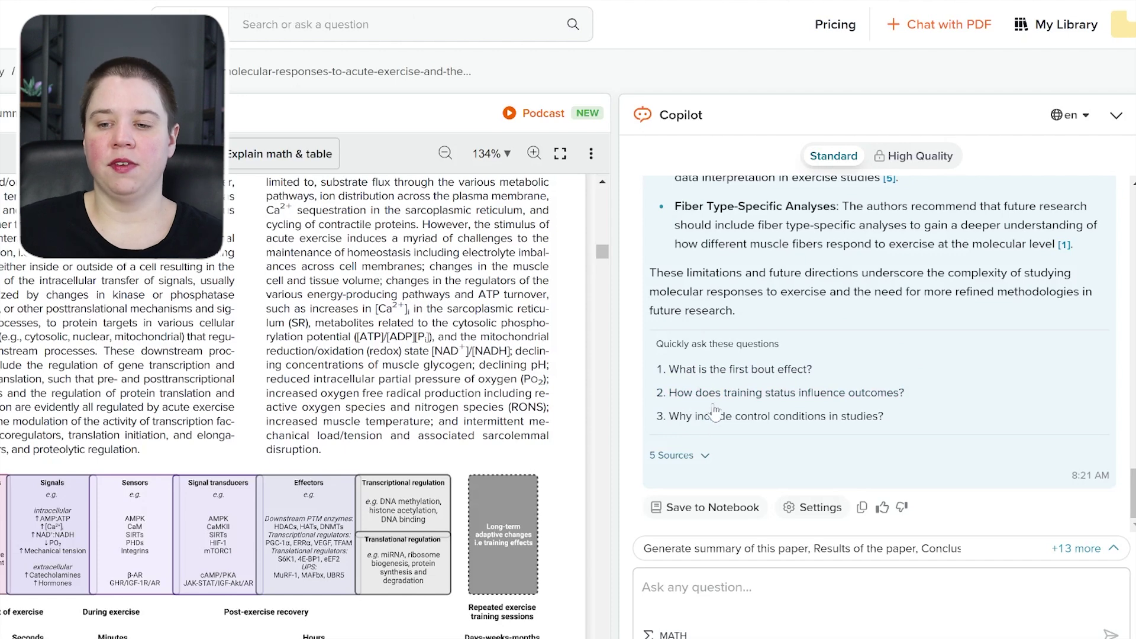
Expand the sources of the limitations answer, open the cited Future Directions passage in the PDF, and compare it with the answer.
left_click(673, 455)
mouse_move(1084, 307)
left_click(1084, 306)
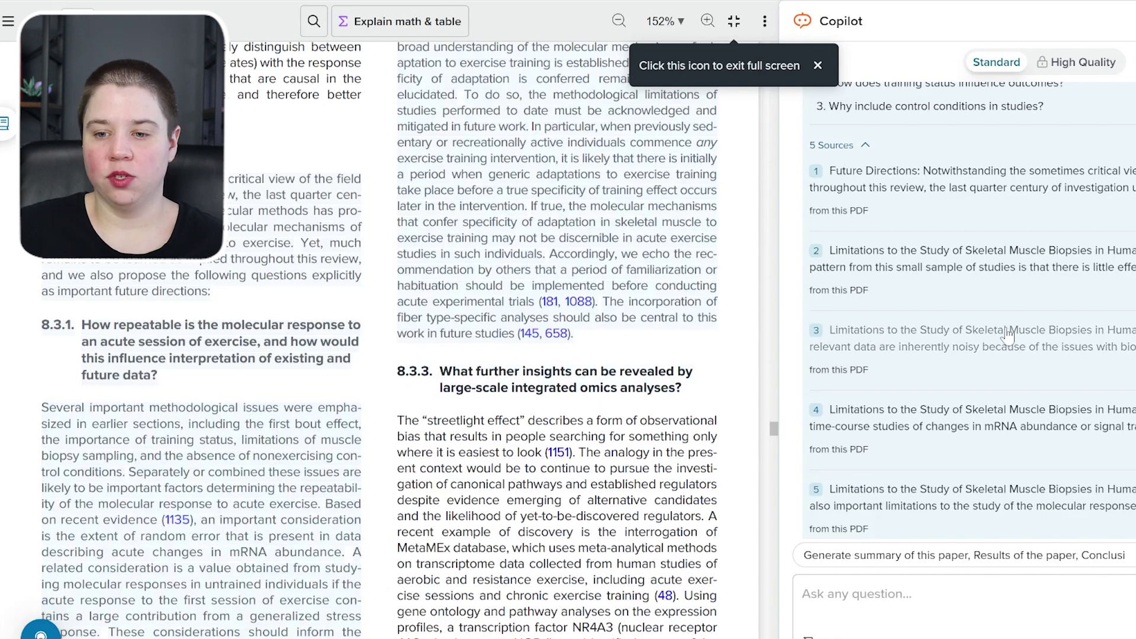
scroll(1009, 333, "up", 7)
mouse_move(1048, 291)
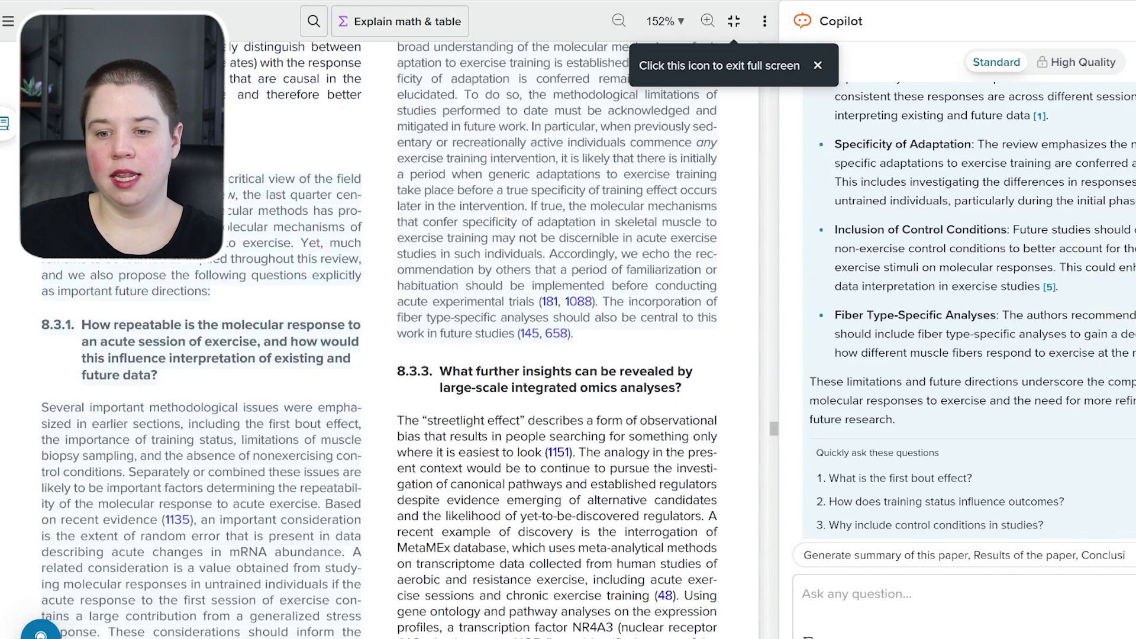
scroll(1125, 308, "up", 5)
scroll(1035, 320, "down", 10)
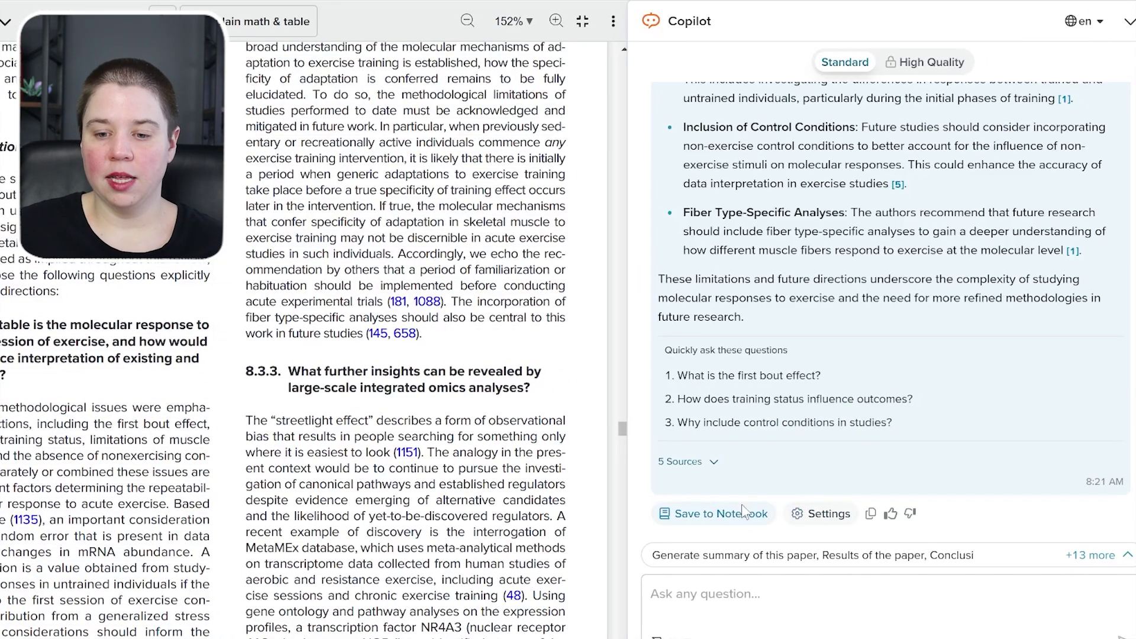
Review the answer's response settings for length, tone, experience and answer format, and close them without applying changes.
left_click(799, 515)
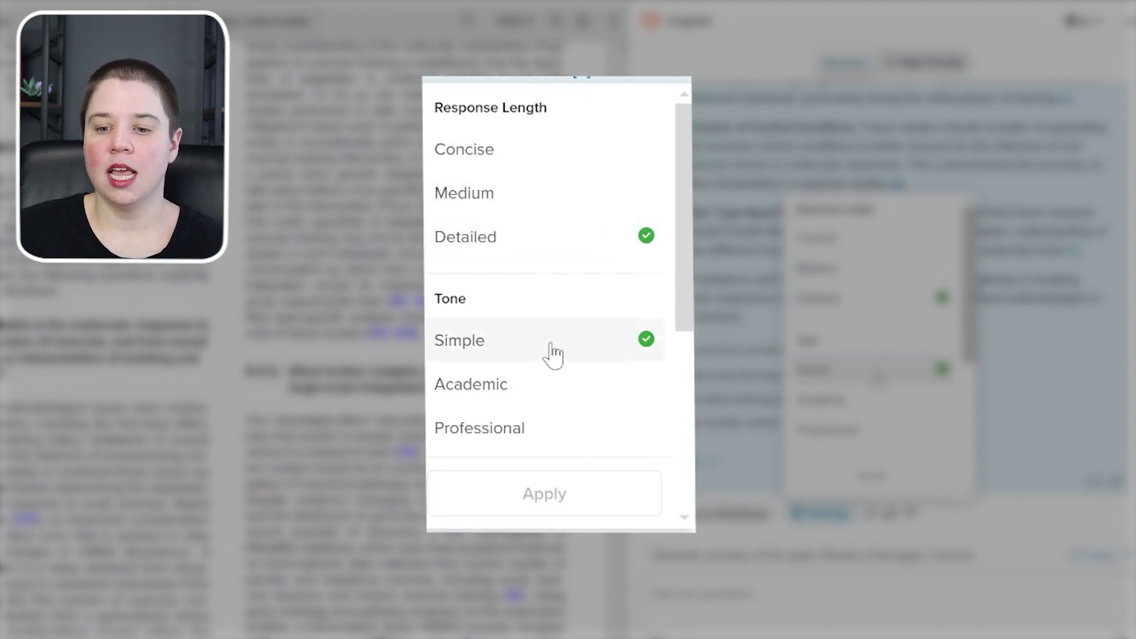
scroll(548, 296, "down", 2)
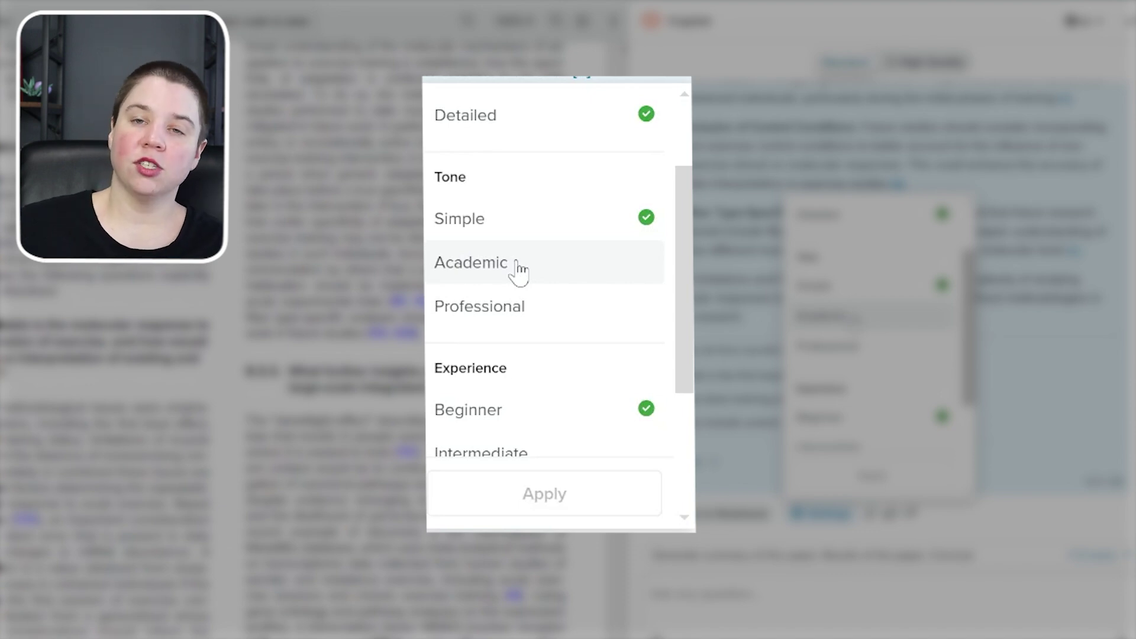
scroll(515, 264, "down", 2)
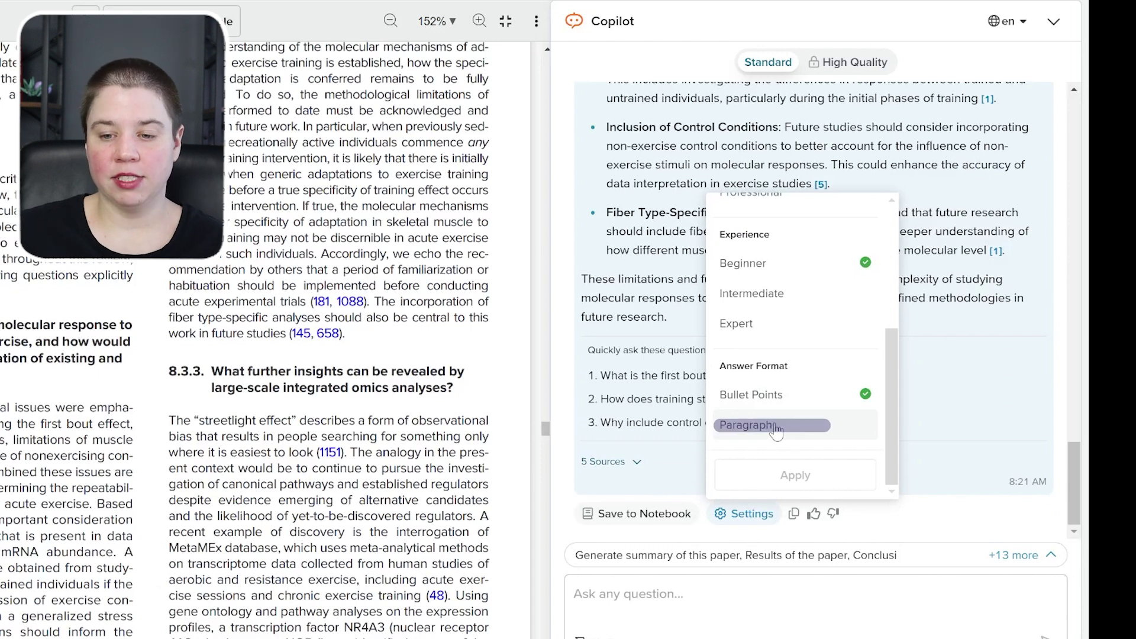
left_click(970, 426)
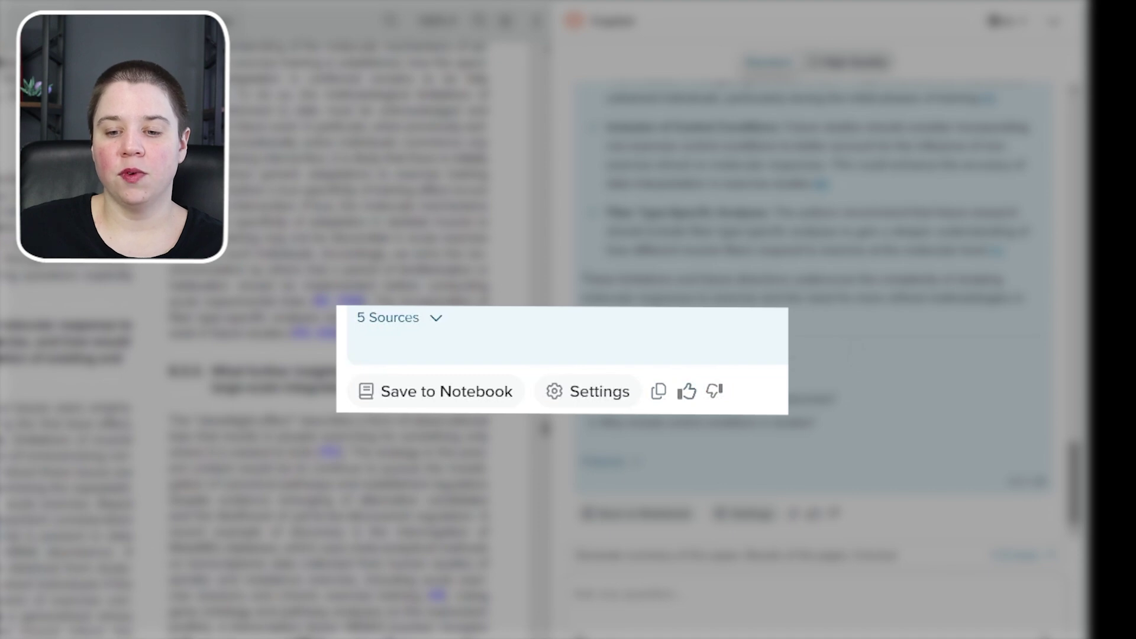
Save Copilot's limitations and future directions answer to the notebook and check the saved text and citations against the original.
left_click(430, 395)
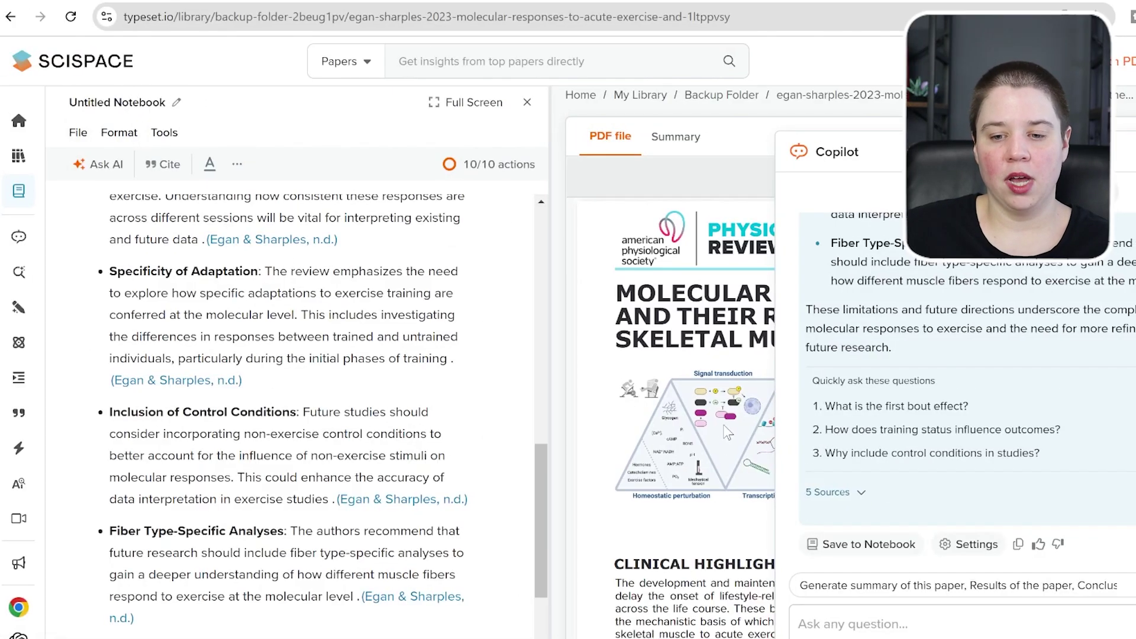
scroll(389, 261, "down", 6)
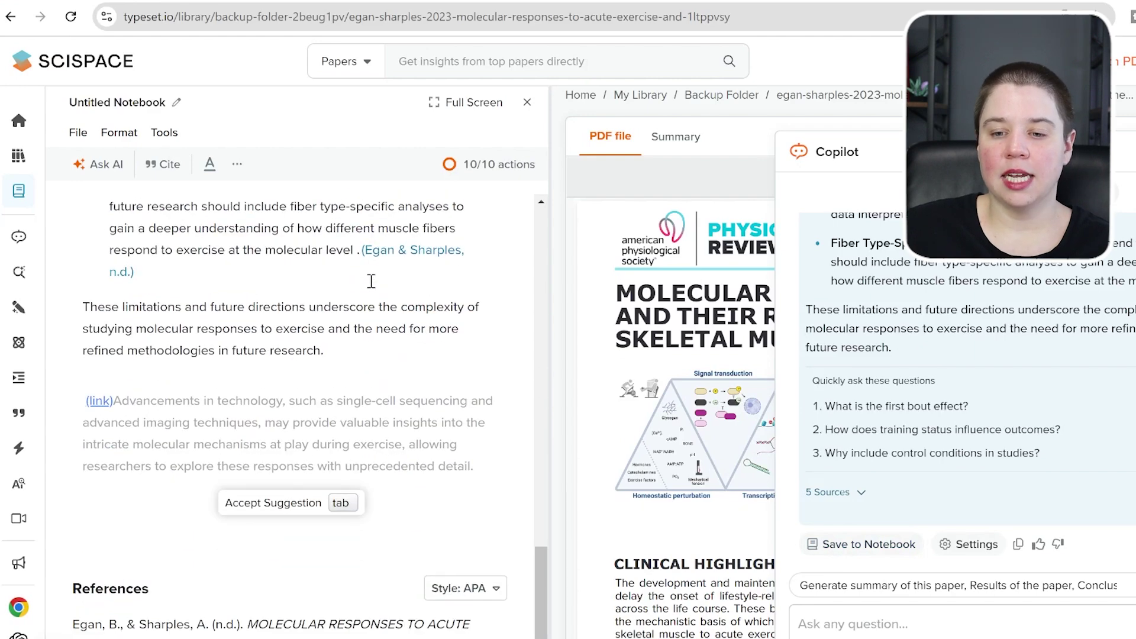
scroll(378, 296, "up", 4)
scroll(1042, 498, "up", 10)
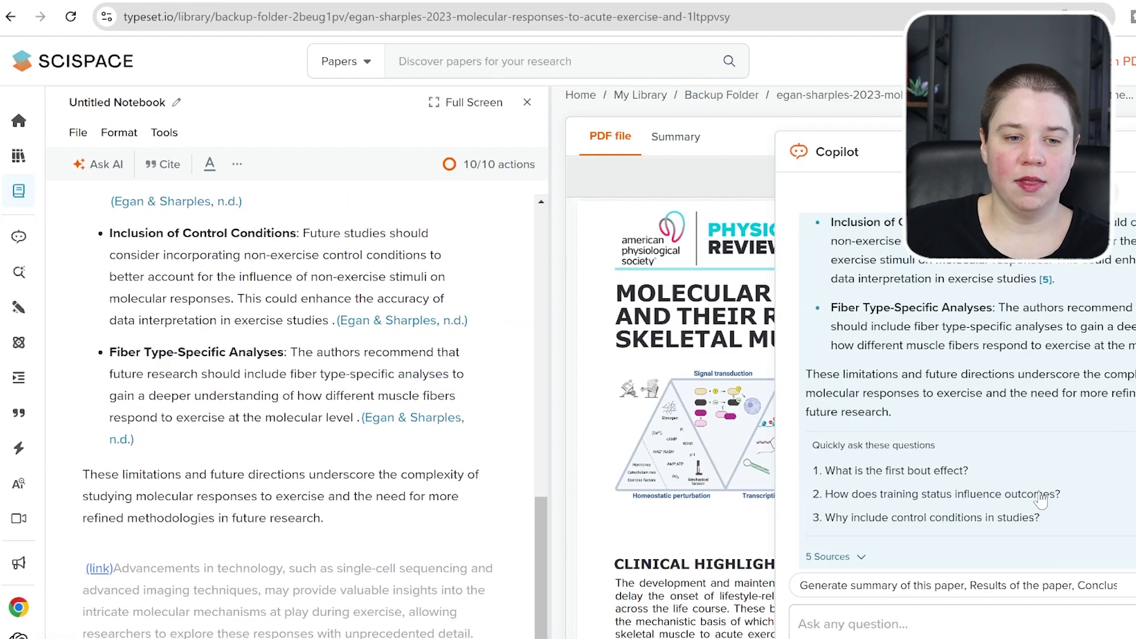
scroll(1039, 491, "up", 5)
scroll(1039, 491, "down", 4)
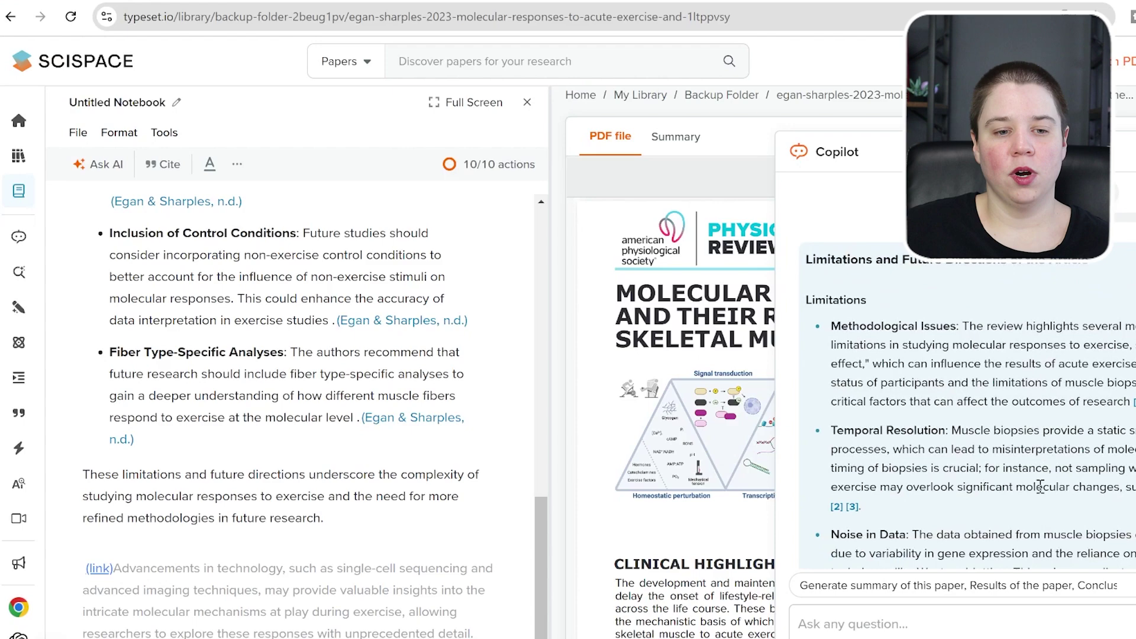
scroll(971, 414, "down", 4)
scroll(193, 445, "up", 8)
scroll(192, 445, "up", 10)
scroll(195, 450, "down", 1)
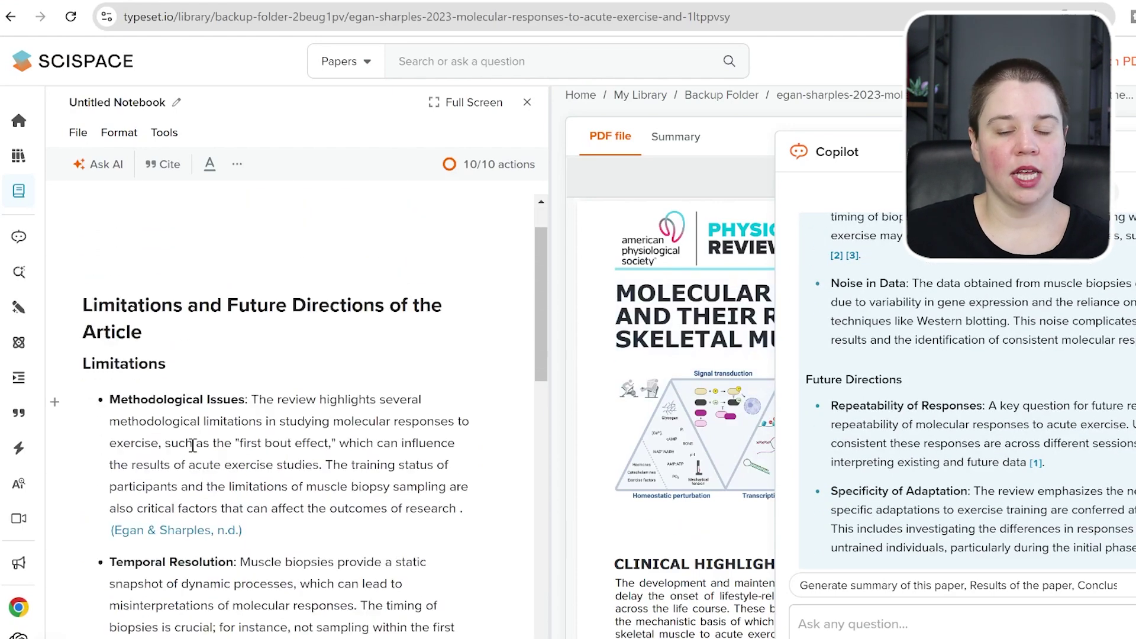
scroll(199, 456, "up", 1)
left_click(185, 332)
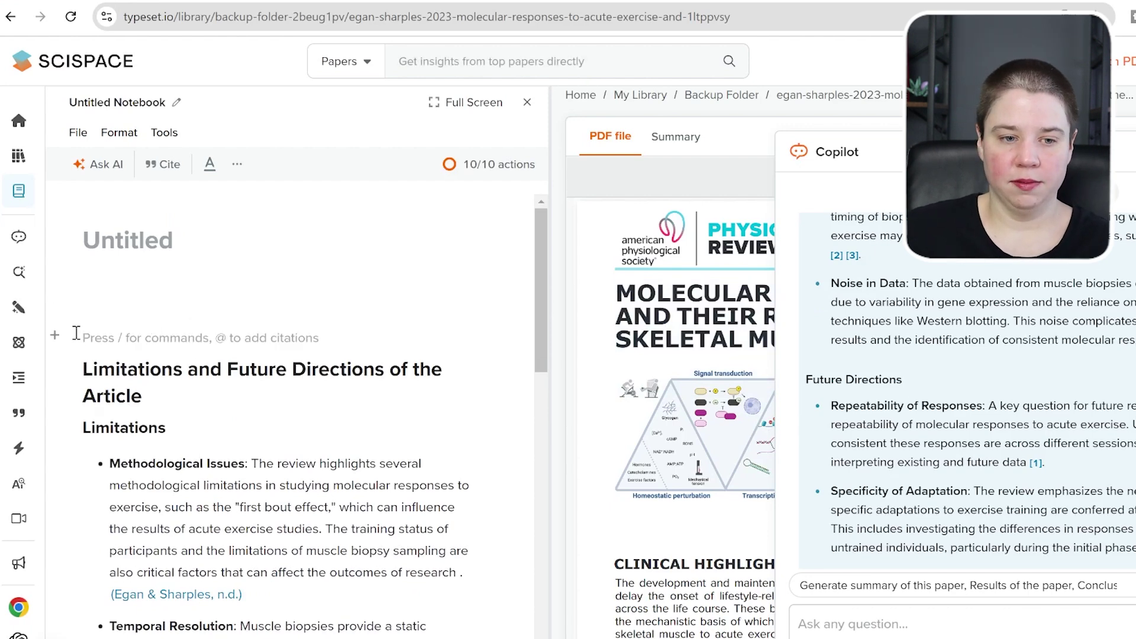
Close the untitled notebook, reopen it from My Notebooks, and look through the saved limitations and future directions.
left_click(19, 191)
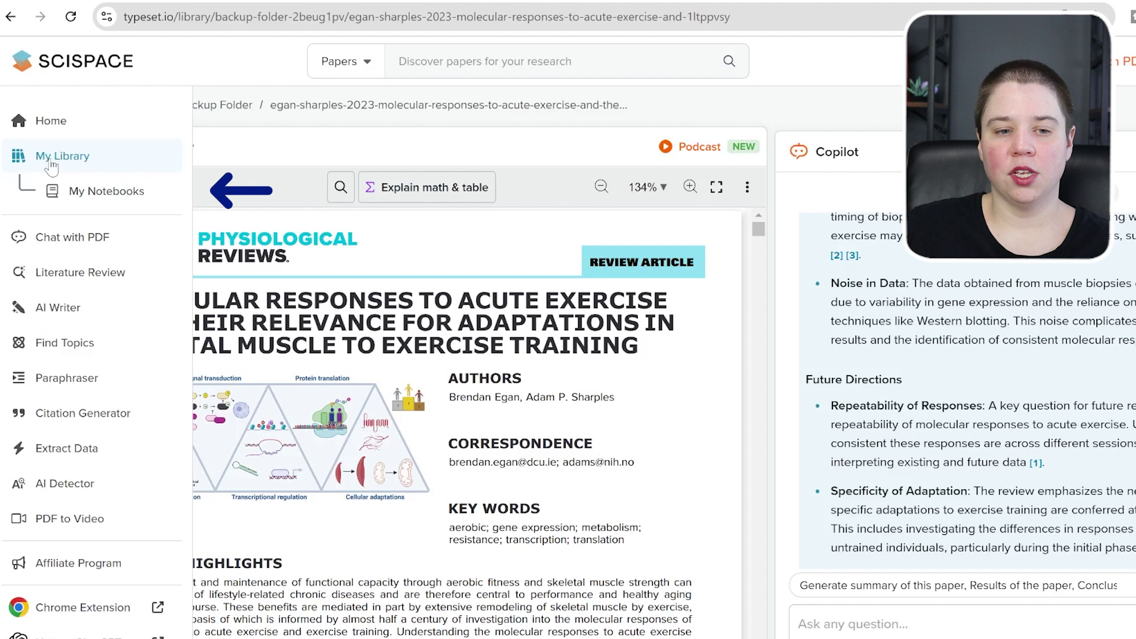
left_click(76, 191)
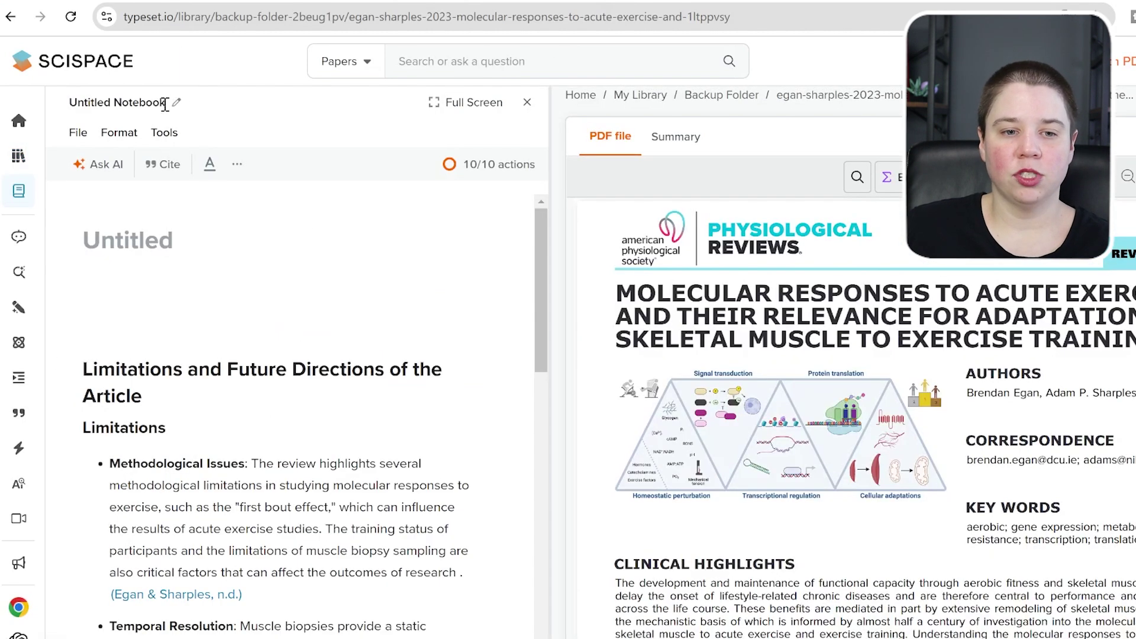
scroll(292, 408, "down", 8)
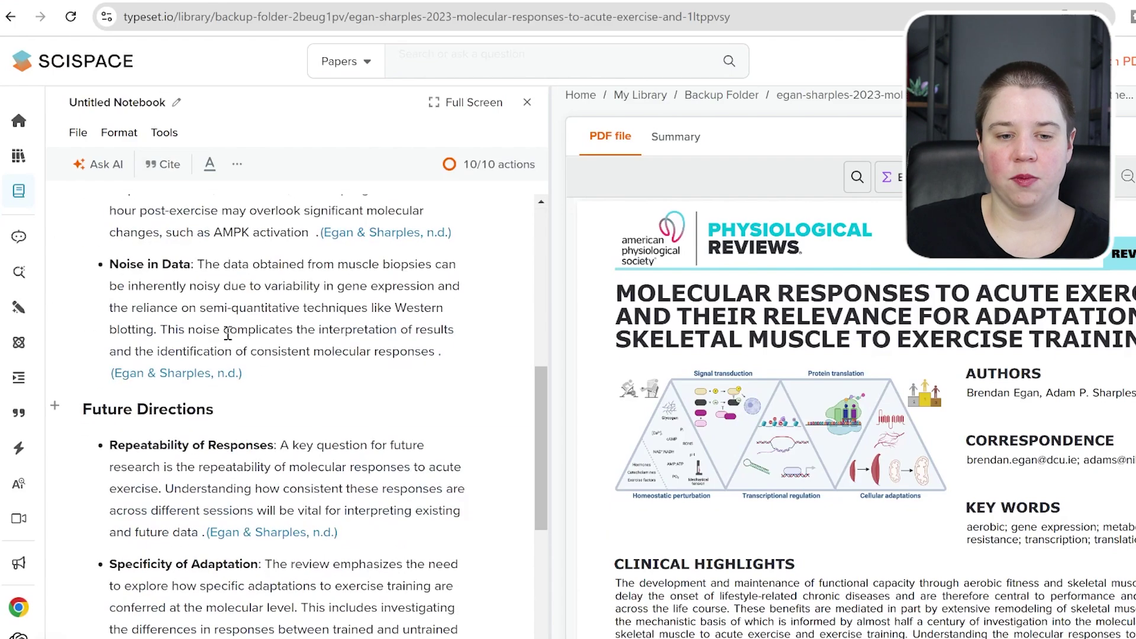
scroll(235, 407, "down", 5)
scroll(234, 407, "up", 10)
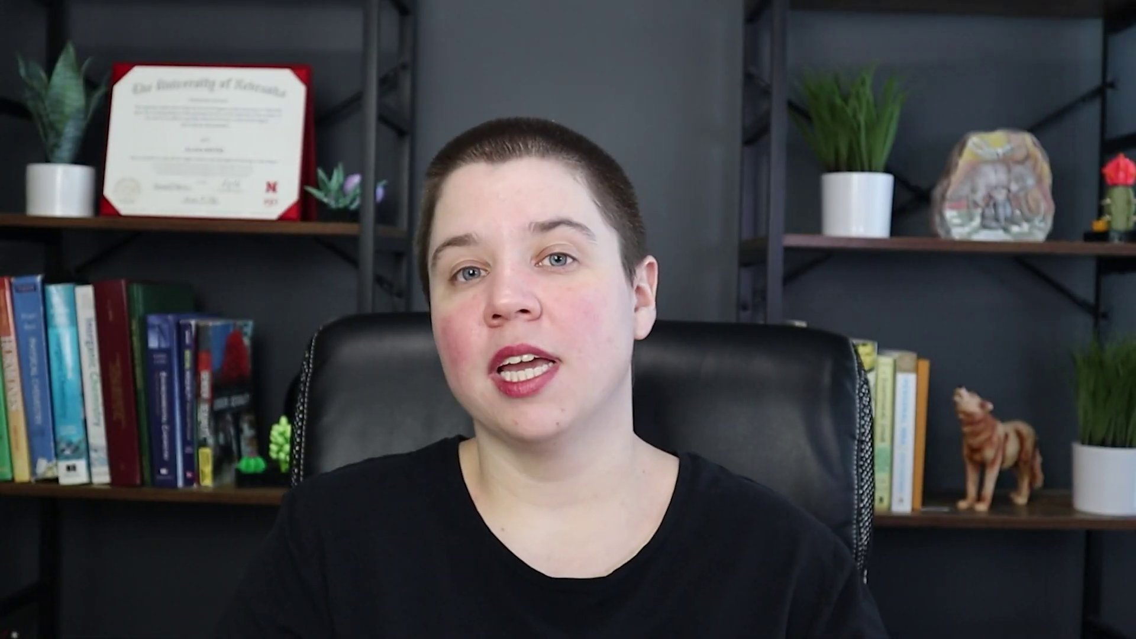